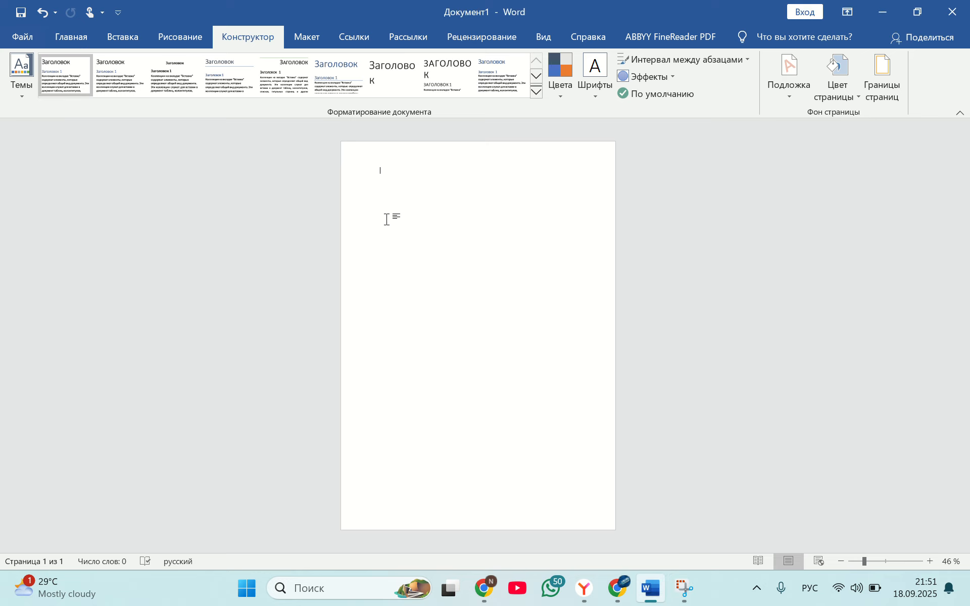
click(63, 36)
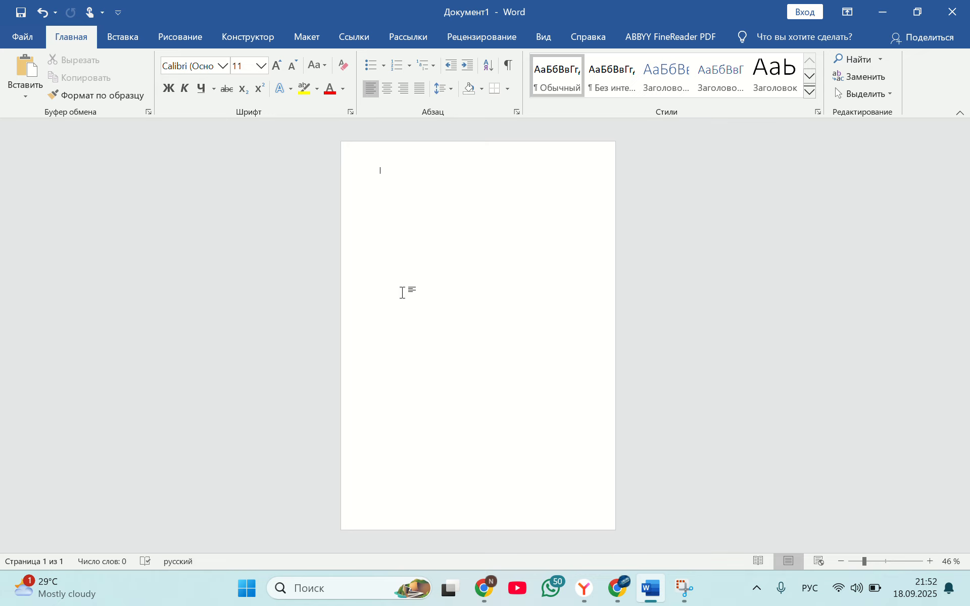
click(313, 37)
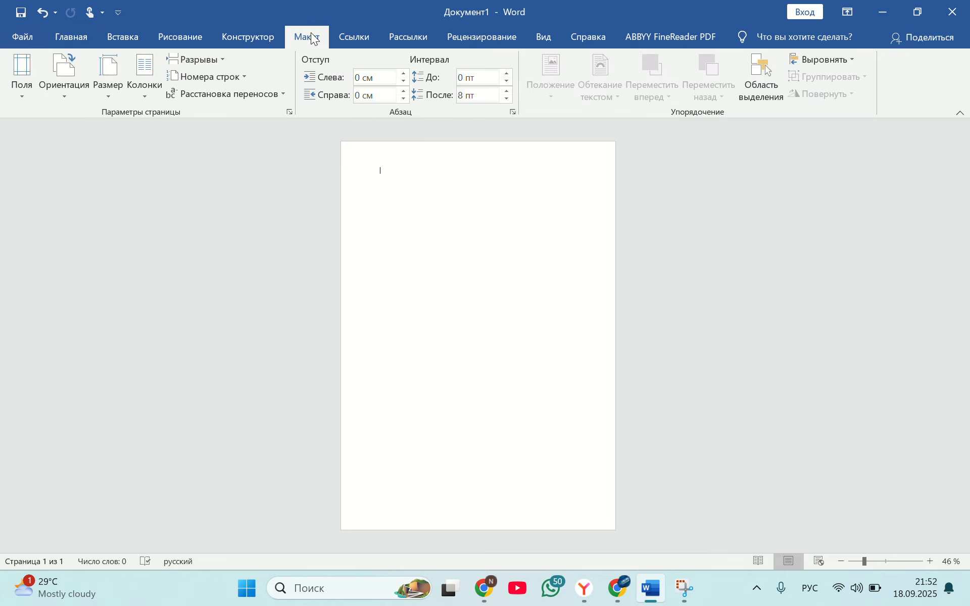
Step: Draw a large numeral 1 with the red pen in the upper half of the page and circle it
click(179, 37)
click(247, 78)
click(248, 80)
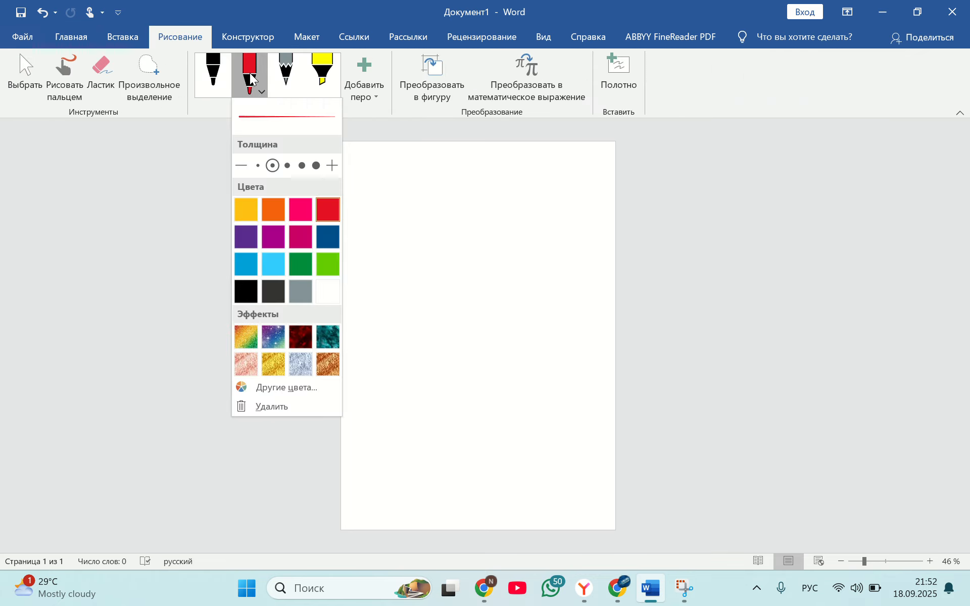
click(478, 303)
click(248, 78)
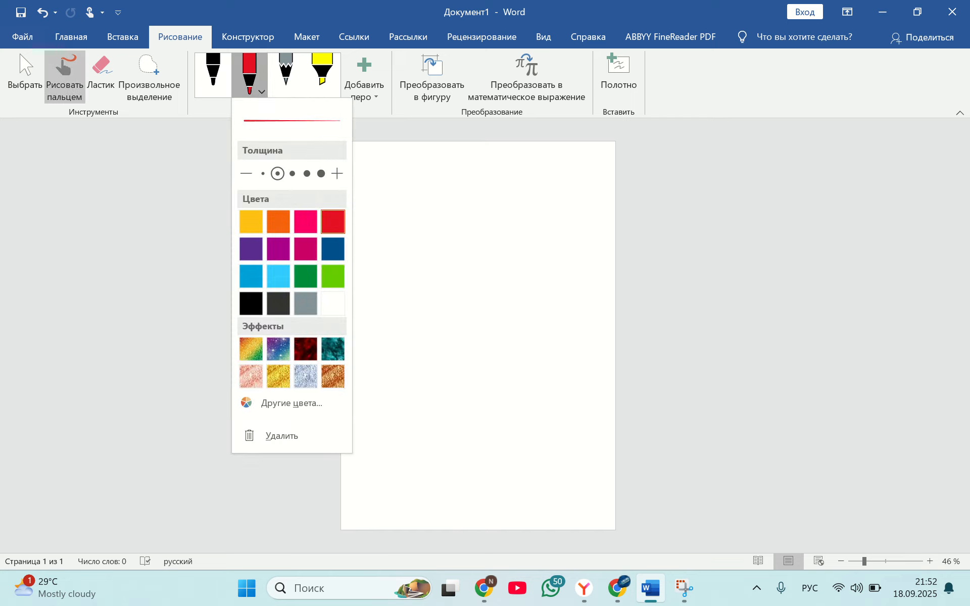
mouse_move(459, 213)
mouse_down()
mouse_move(472, 281)
mouse_move(541, 262)
mouse_up()
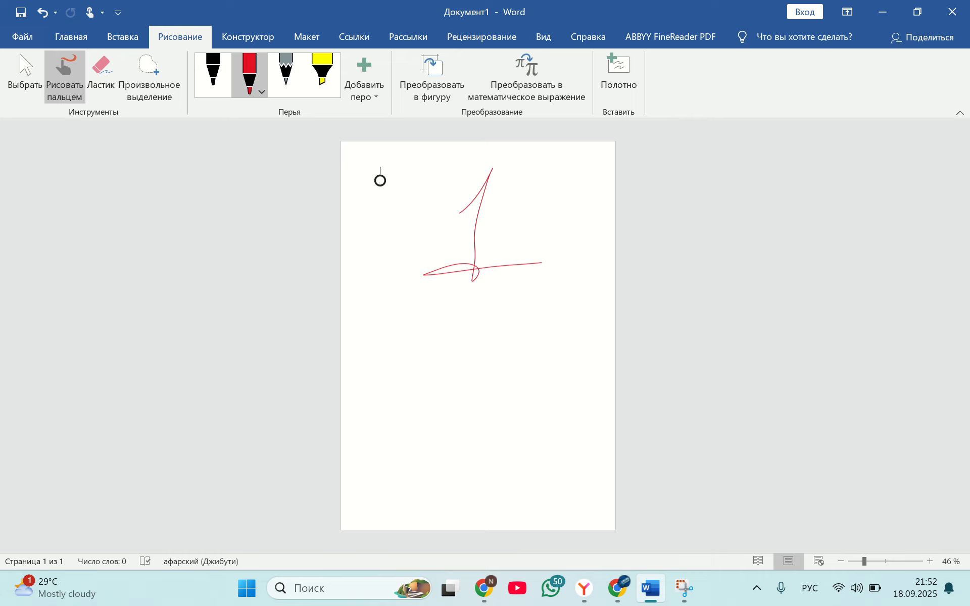
drag(499, 158, 460, 174)
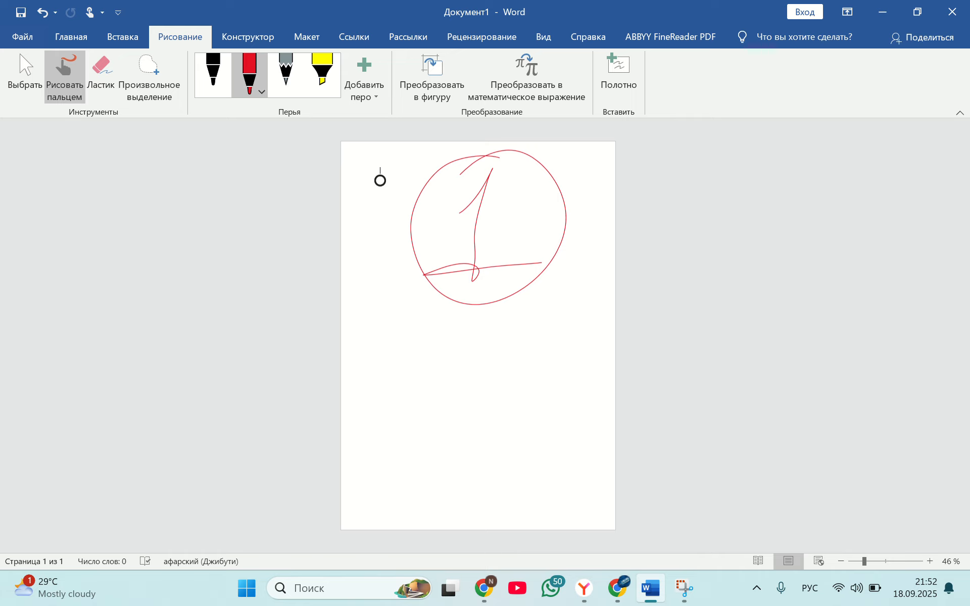
Step: Draw an open red rectangle beside the page and two boxes numbered 1 and 2 below the circled numeral
drag(677, 163, 768, 303)
mouse_move(666, 167)
mouse_down()
mouse_move(756, 273)
mouse_move(664, 301)
mouse_up()
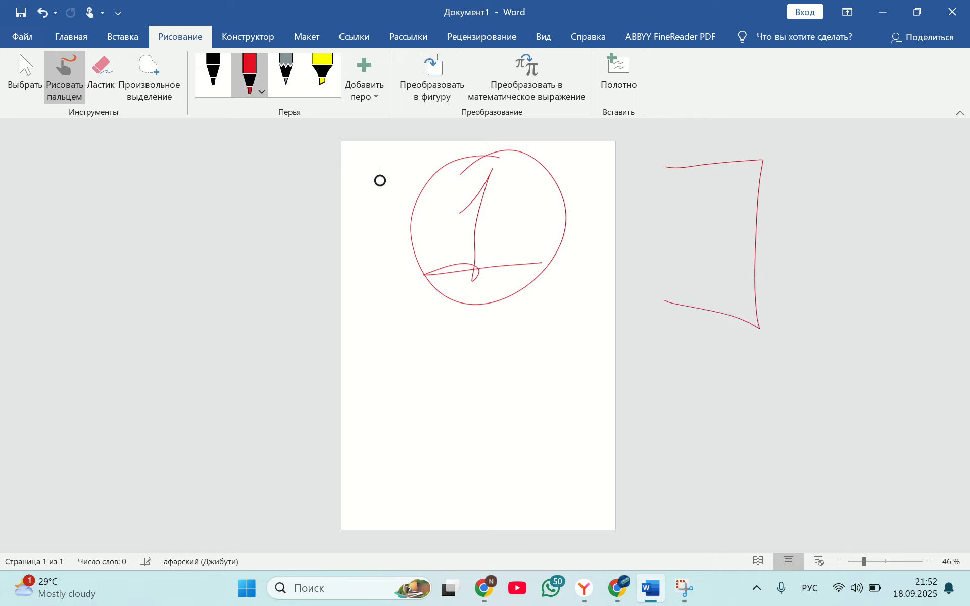
mouse_move(402, 340)
mouse_down()
mouse_move(448, 419)
mouse_move(471, 342)
mouse_move(401, 344)
mouse_up()
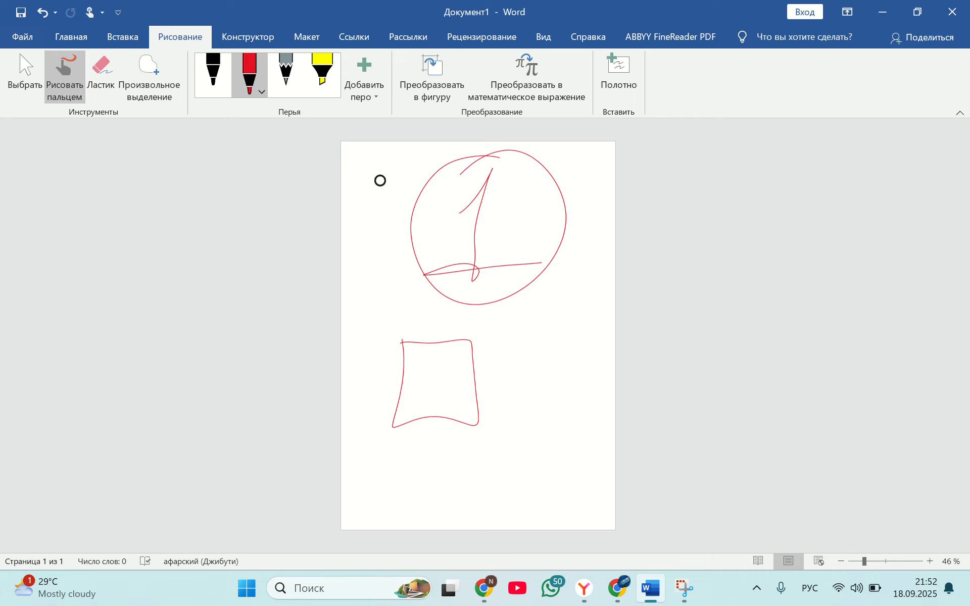
drag(434, 380, 443, 396)
drag(417, 399, 450, 397)
mouse_move(511, 351)
mouse_down()
mouse_move(510, 408)
mouse_move(602, 403)
mouse_move(608, 348)
mouse_move(593, 398)
mouse_up()
mouse_move(547, 374)
mouse_down()
mouse_move(554, 387)
mouse_move(591, 381)
mouse_up()
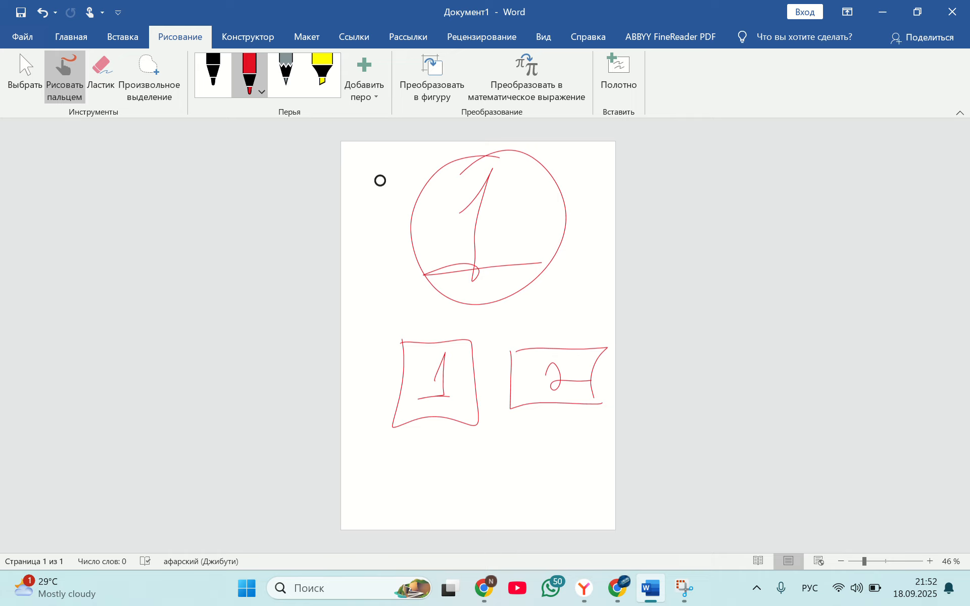
Step: Erase all the red pen strokes from the page and return to the selection tool
click(114, 68)
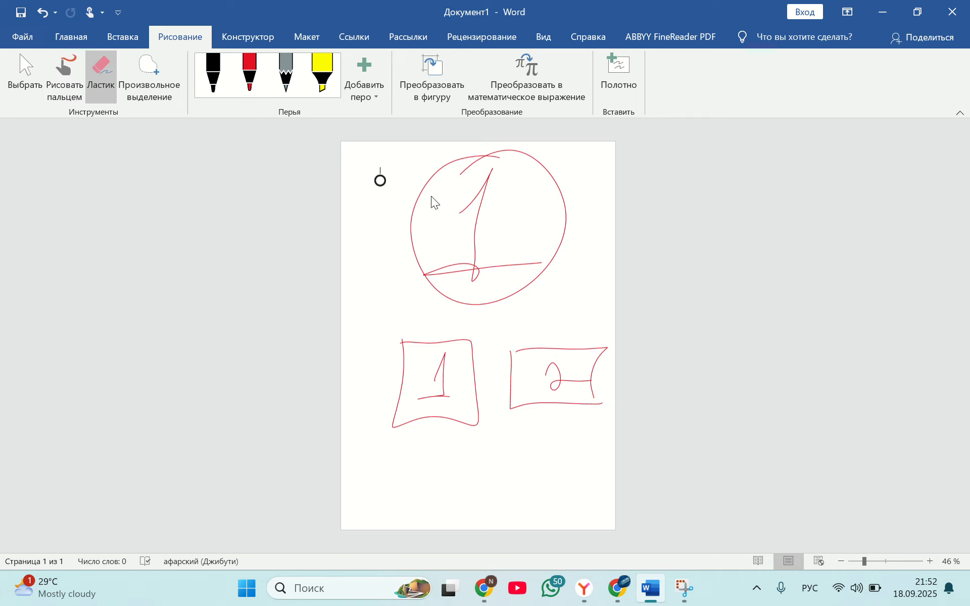
mouse_move(433, 199)
mouse_down()
mouse_move(462, 320)
mouse_move(599, 312)
mouse_move(561, 383)
mouse_move(426, 372)
mouse_up()
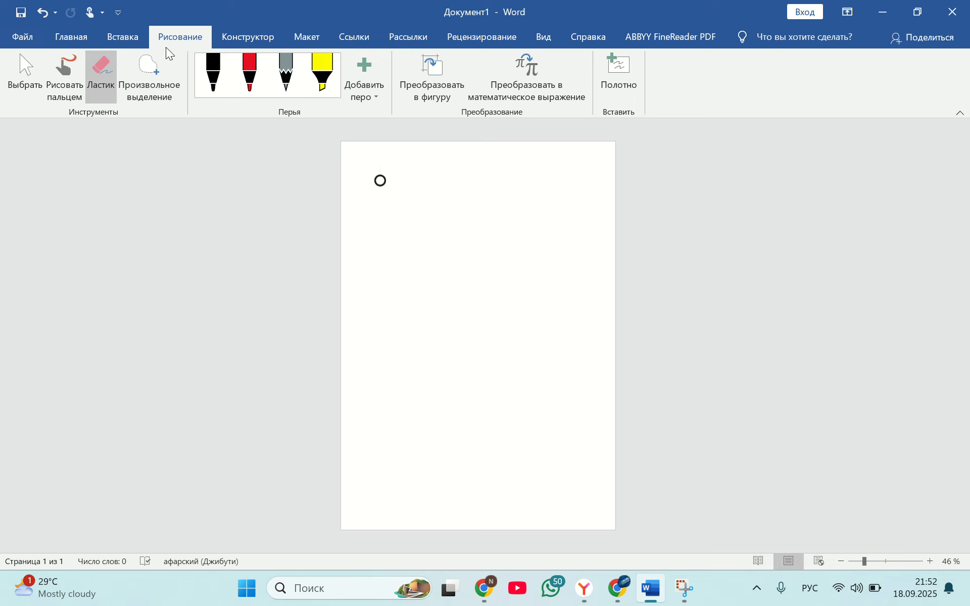
click(26, 71)
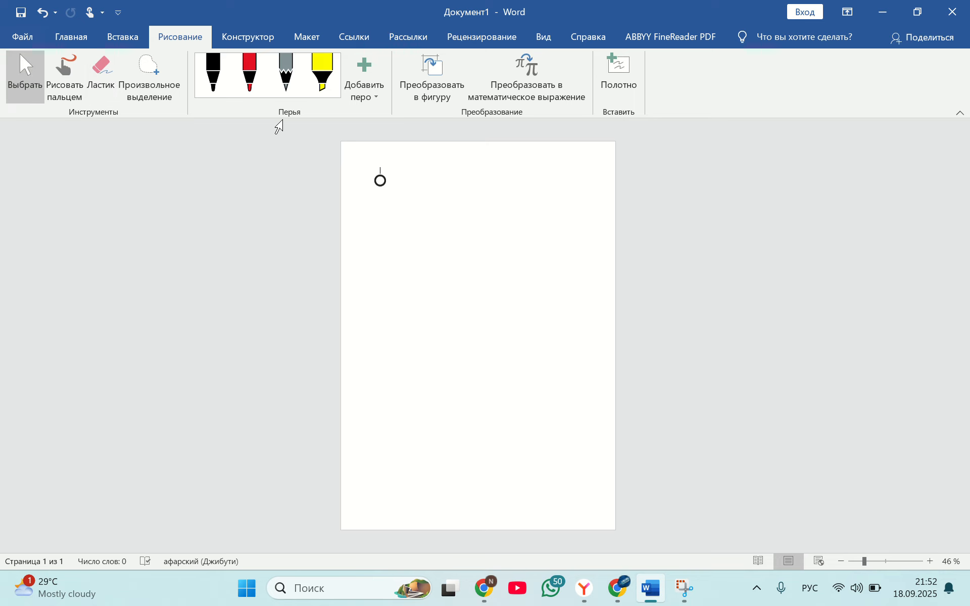
Step: Change the page orientation to landscape and back to portrait
click(263, 44)
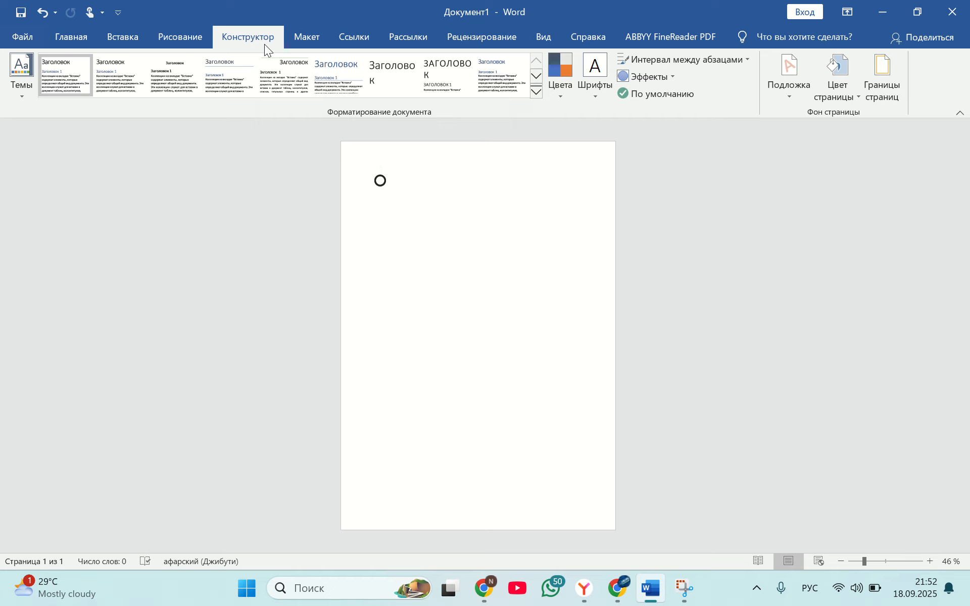
click(291, 45)
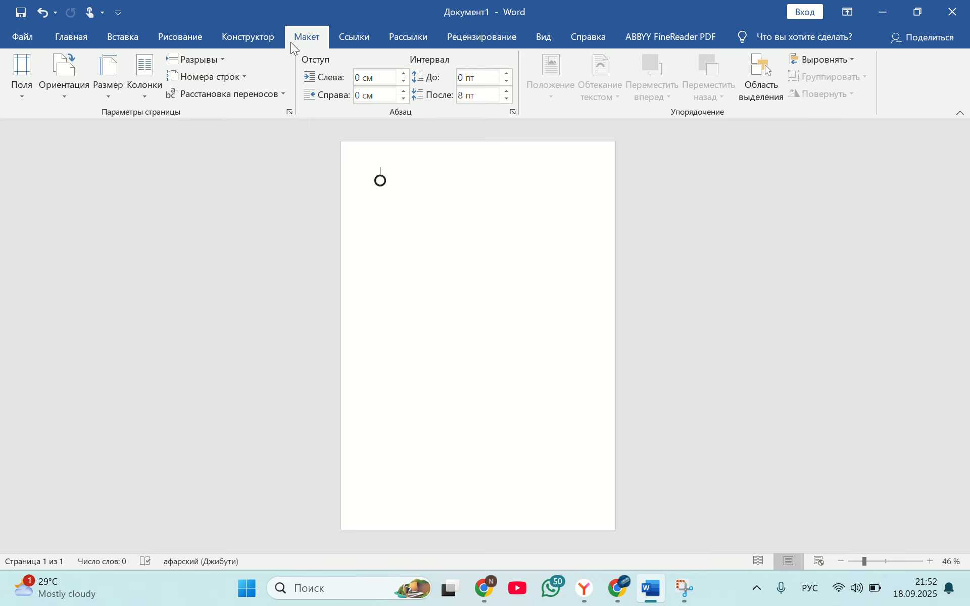
click(58, 96)
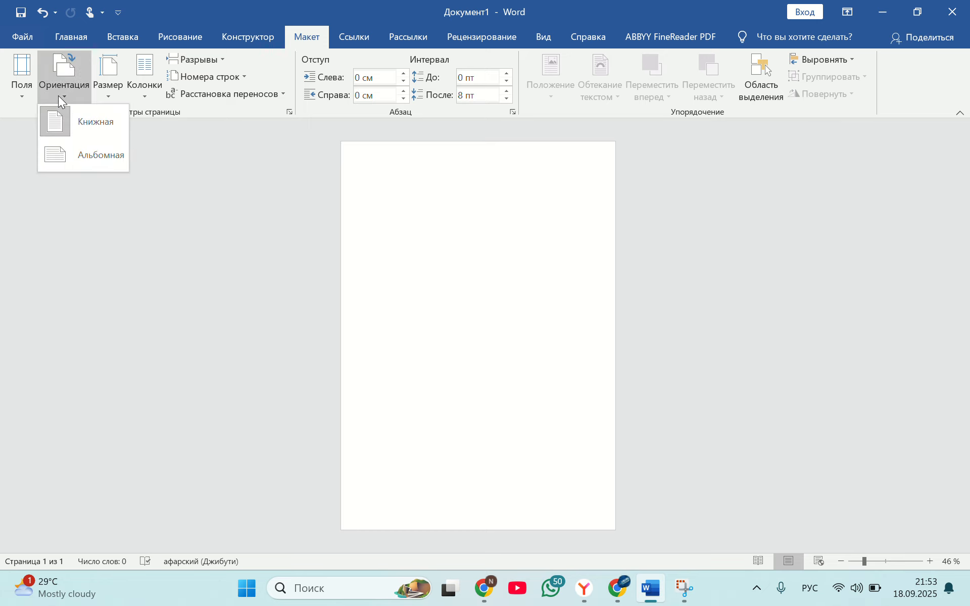
click(74, 157)
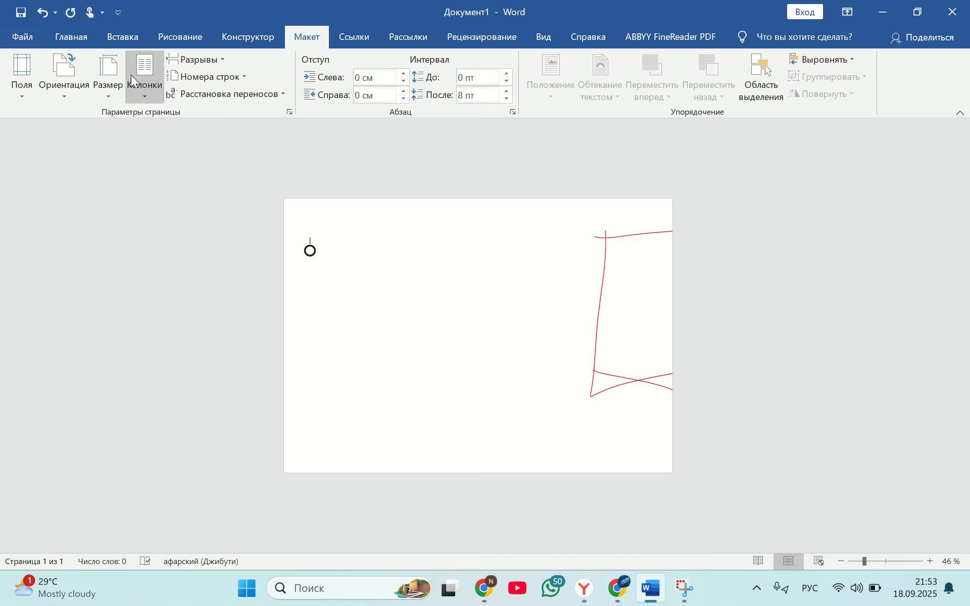
click(55, 74)
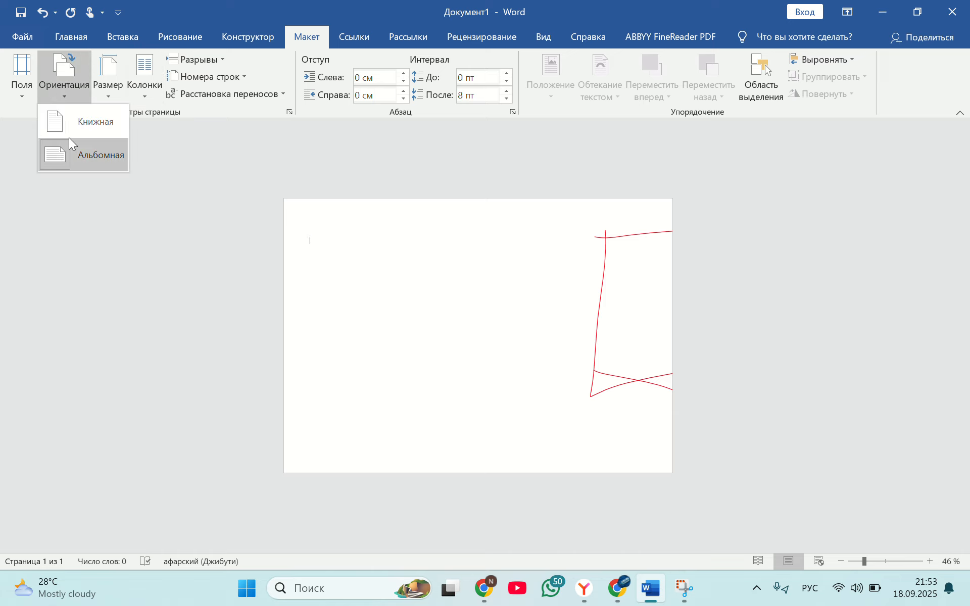
click(69, 122)
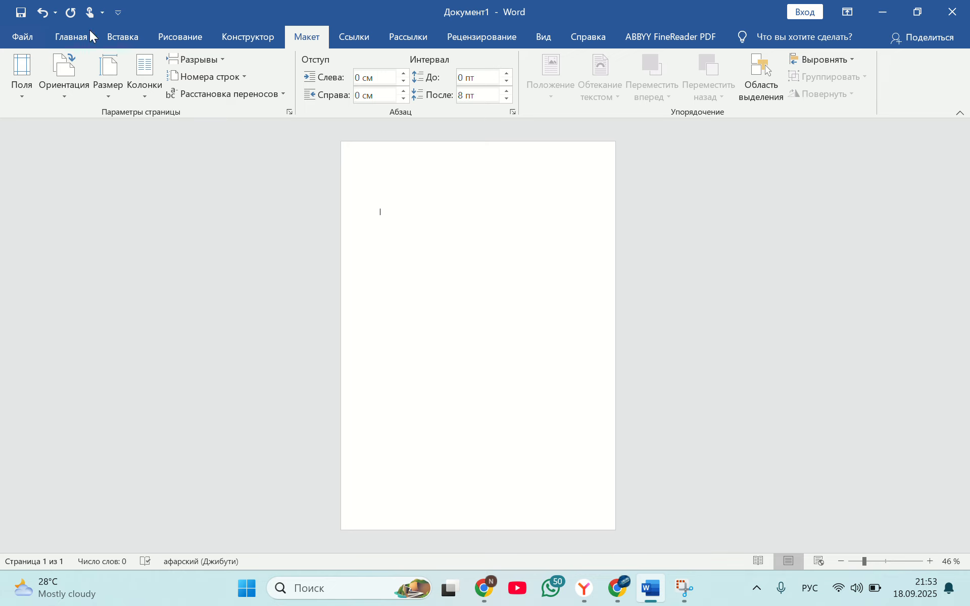
Step: Try font size 18 on the empty line with the letters "са" and delete them
click(66, 35)
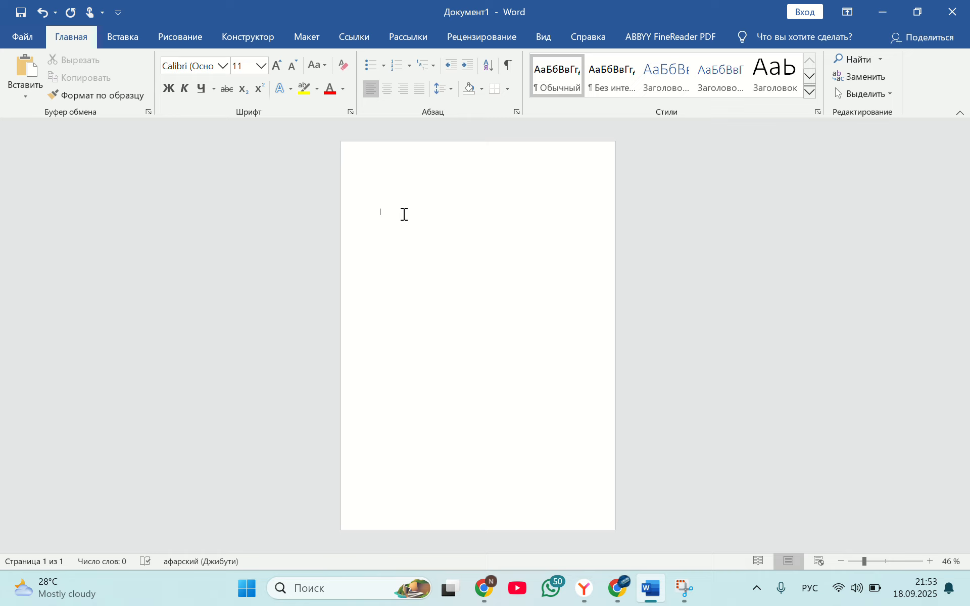
click(259, 67)
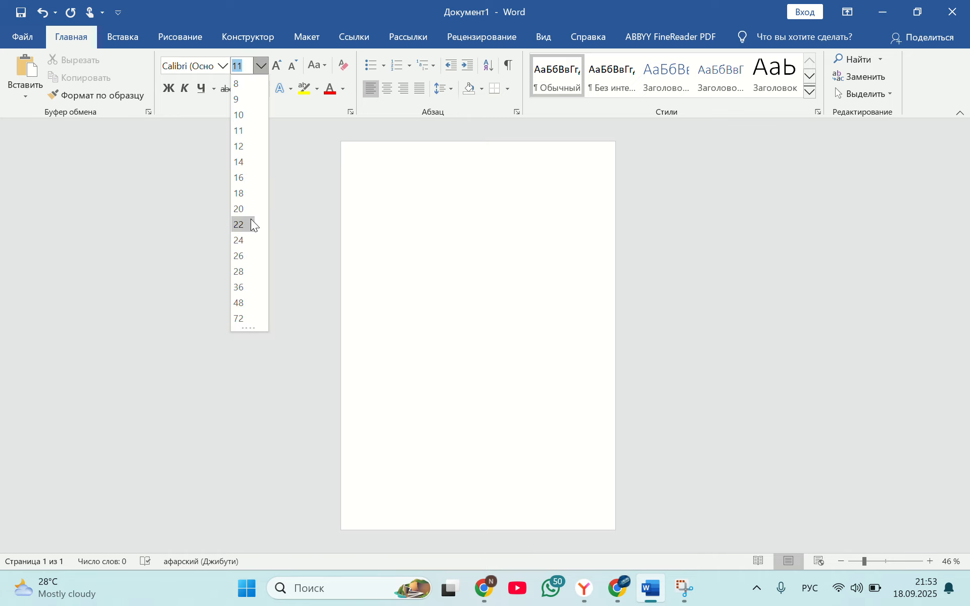
click(248, 194)
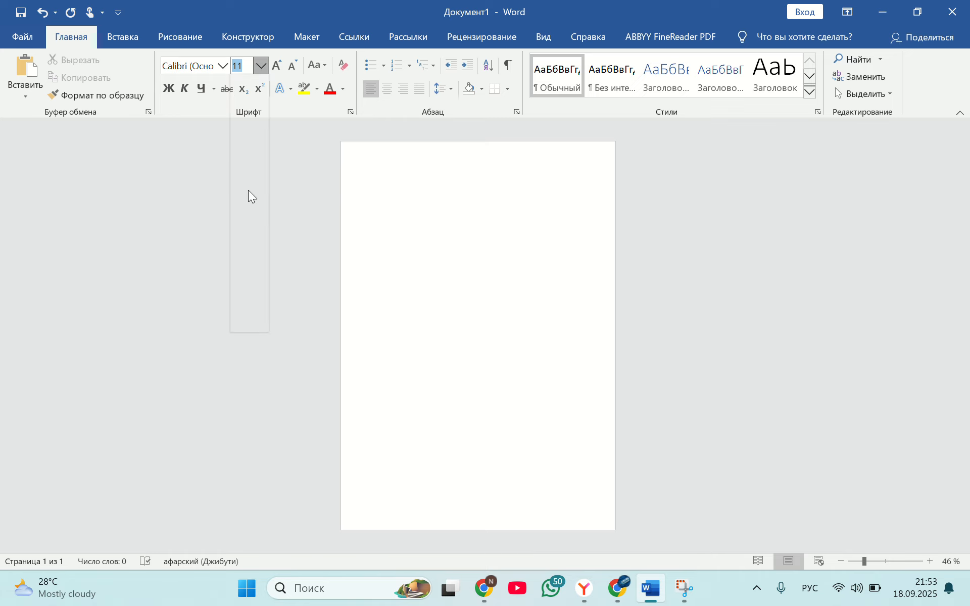
text(са)
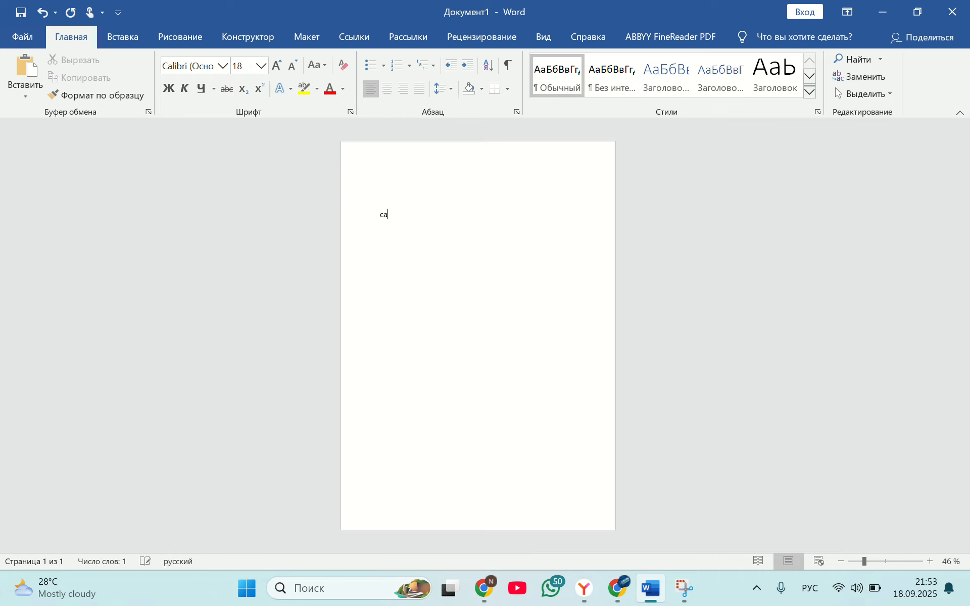
key(BackSpace)
key(BackSpace)
Step: Set the font size to 28 and the font to Monotype Corsiva for the empty line
click(256, 71)
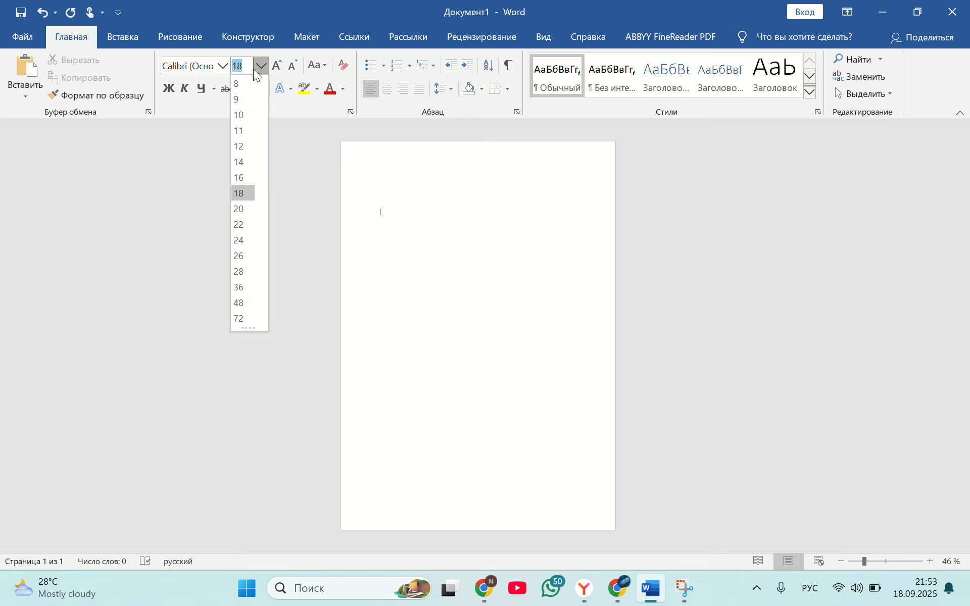
click(251, 267)
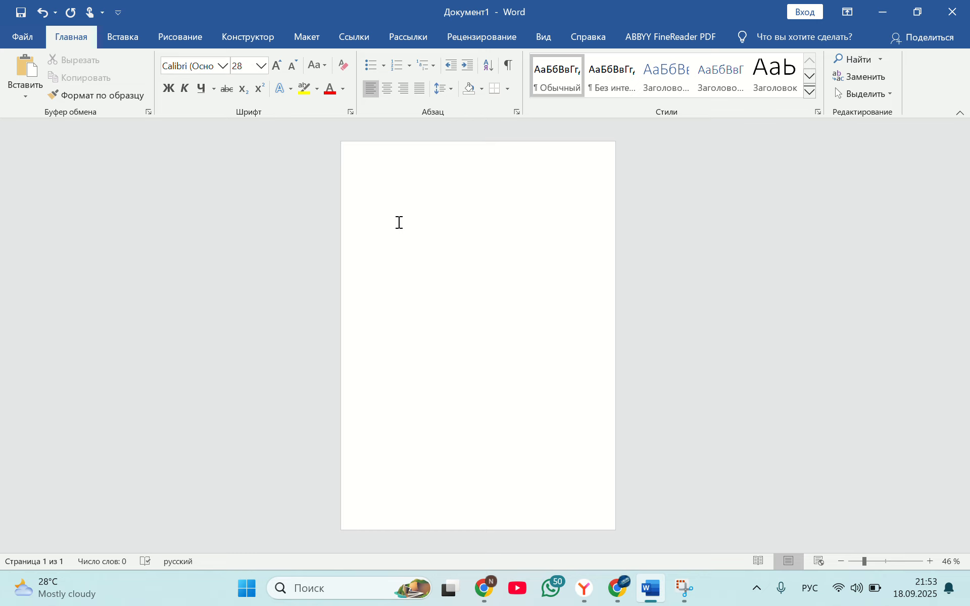
click(224, 66)
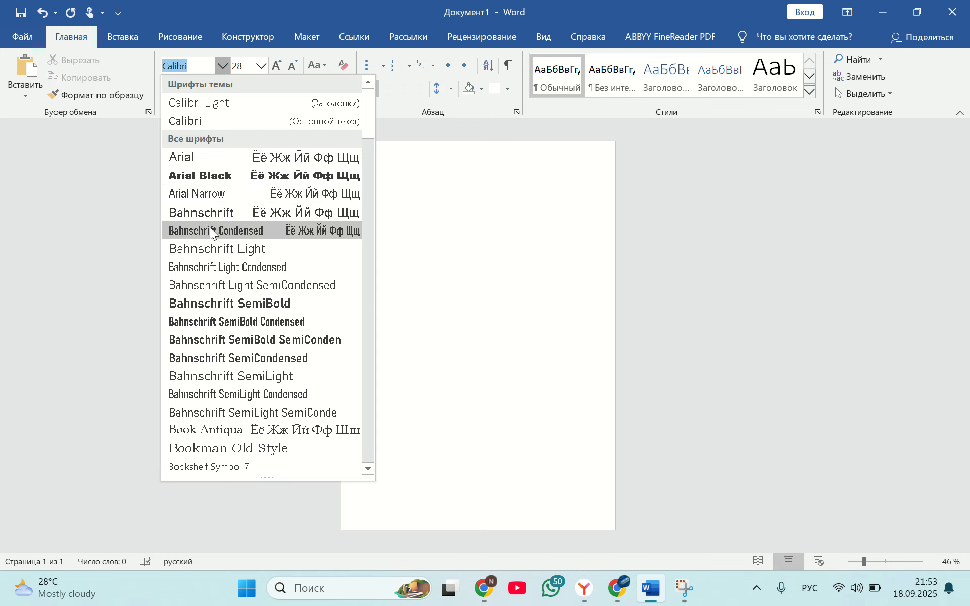
scroll(300, 159, down, 20)
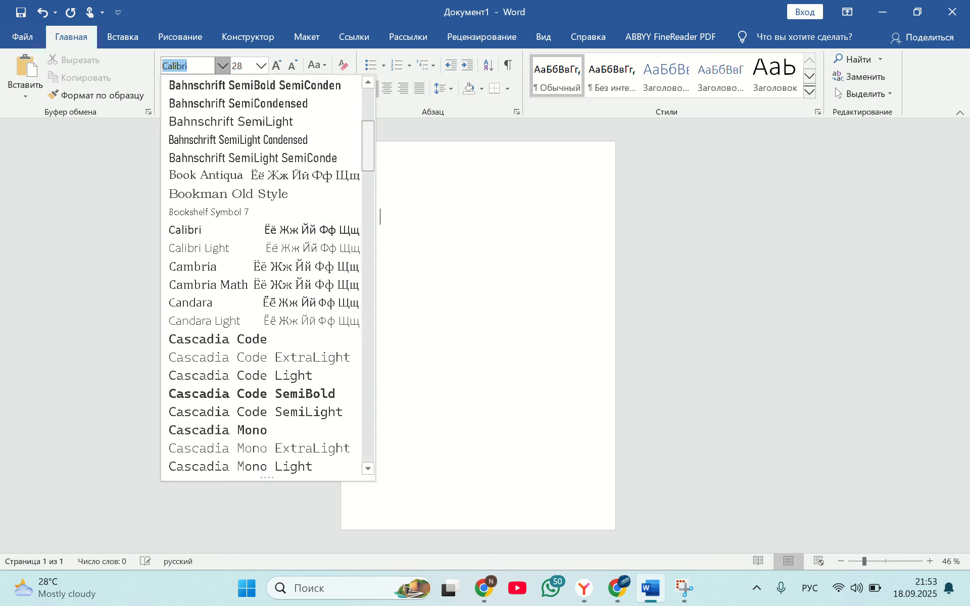
scroll(268, 273, down, 2)
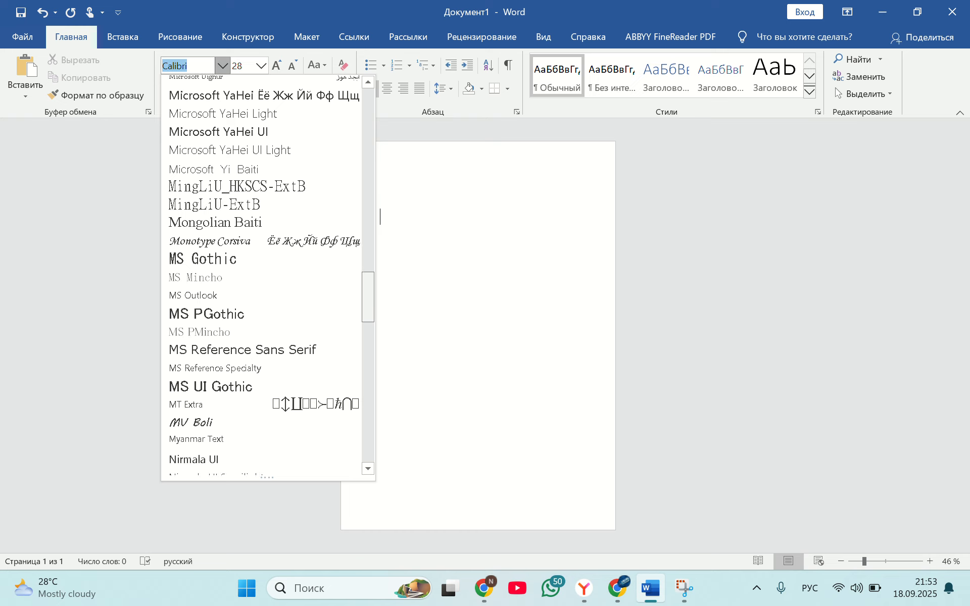
scroll(268, 273, up, 3)
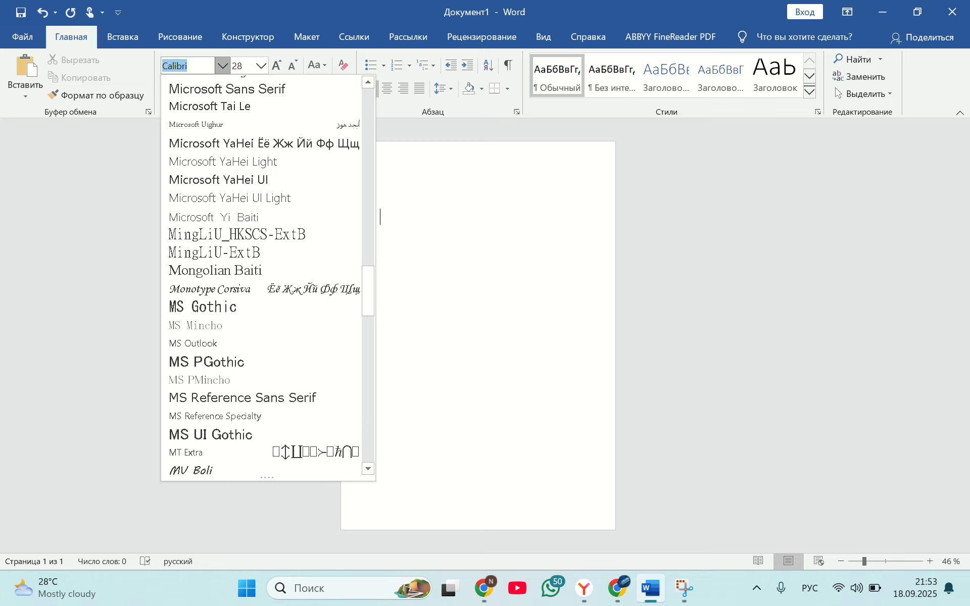
click(211, 289)
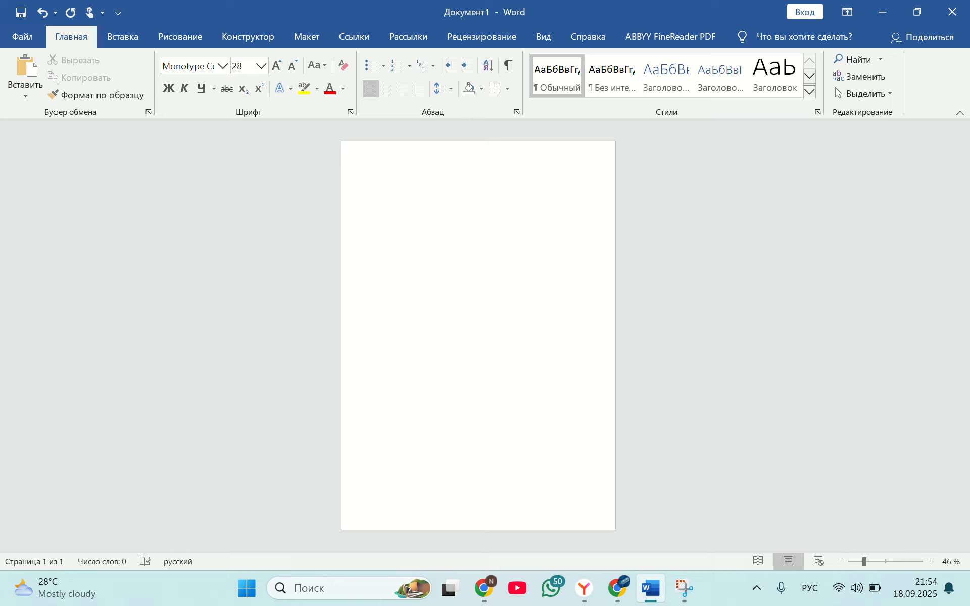
Step: Write "Кыргызстан" with a capital К on the first line of the page
text(кыргызстан)
key(BackSpace)
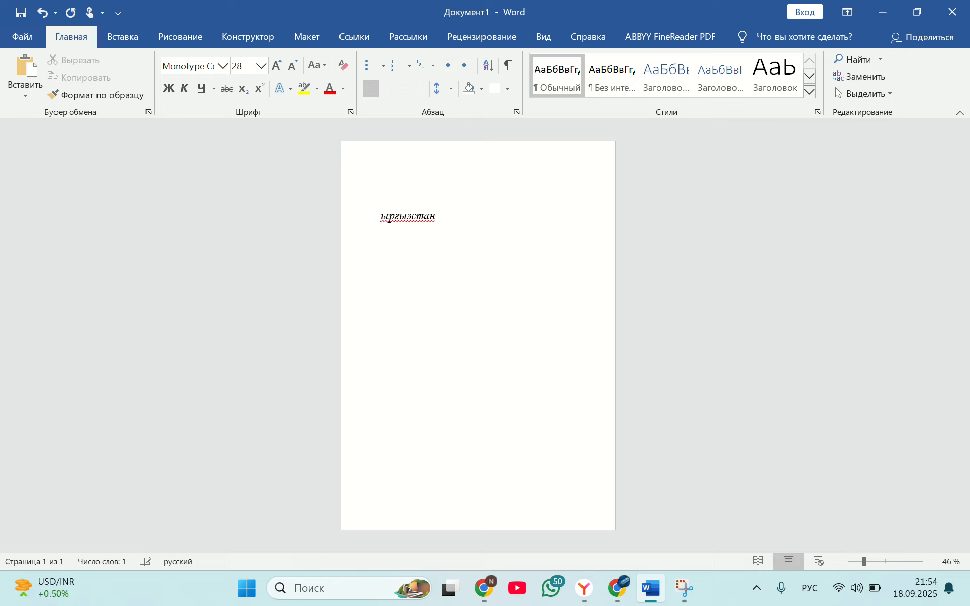
text(К)
click(456, 218)
Step: Add a second line reading "Кыргызстан" in the Bahnschrift font
key(Return)
click(223, 66)
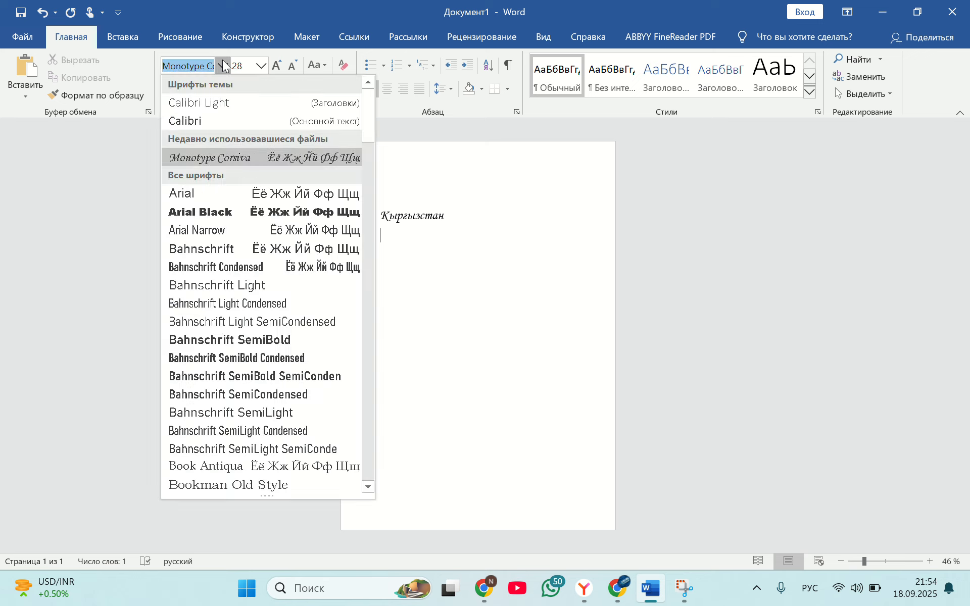
click(195, 249)
text(Кыр)
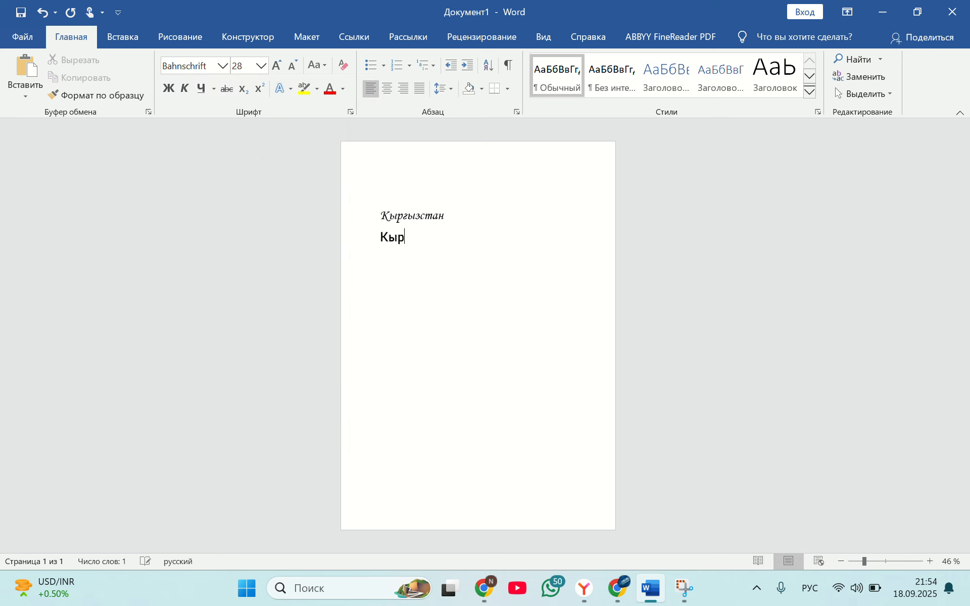
text(гызстан)
Step: Add a third line reading "Кыргызстан" in the Book Antiqua font
click(221, 68)
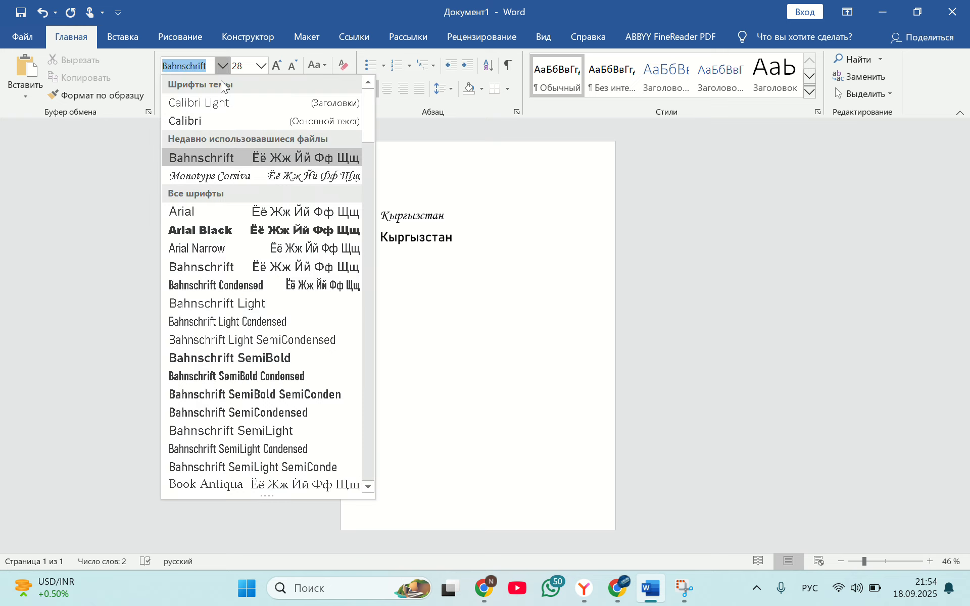
click(218, 484)
text(Кыргы)
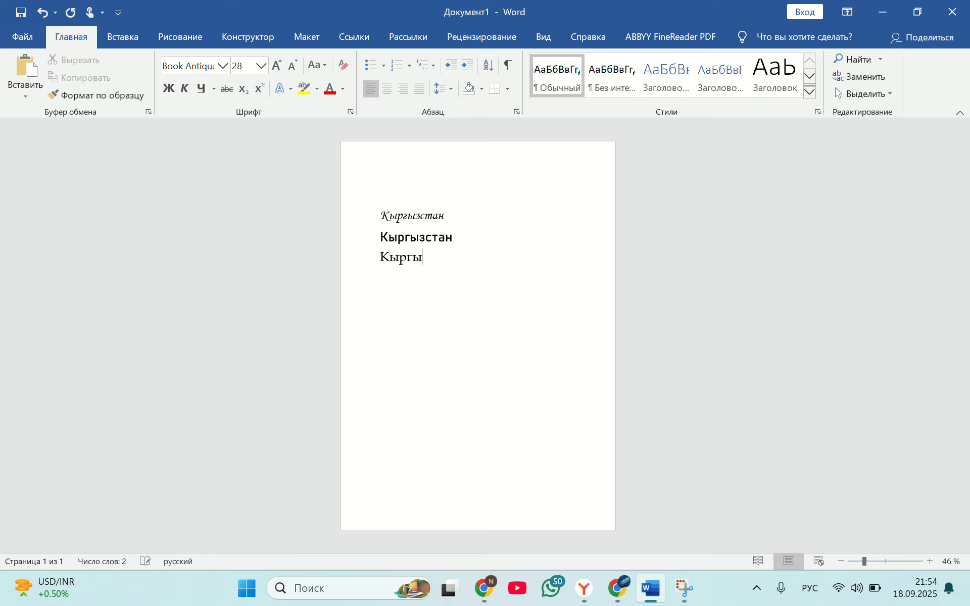
text(зстан)
scroll(470, 255, up, 6)
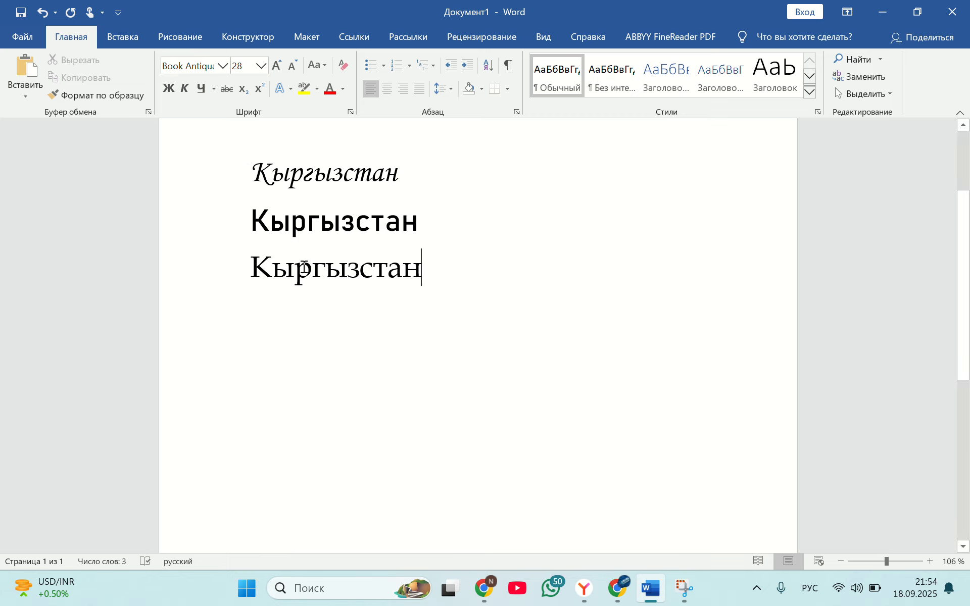
Step: Enlarge the first "Кыргызстан" line, in Monotype Corsiva, to font size 72
ctrl+scroll(304, 268, down, 6)
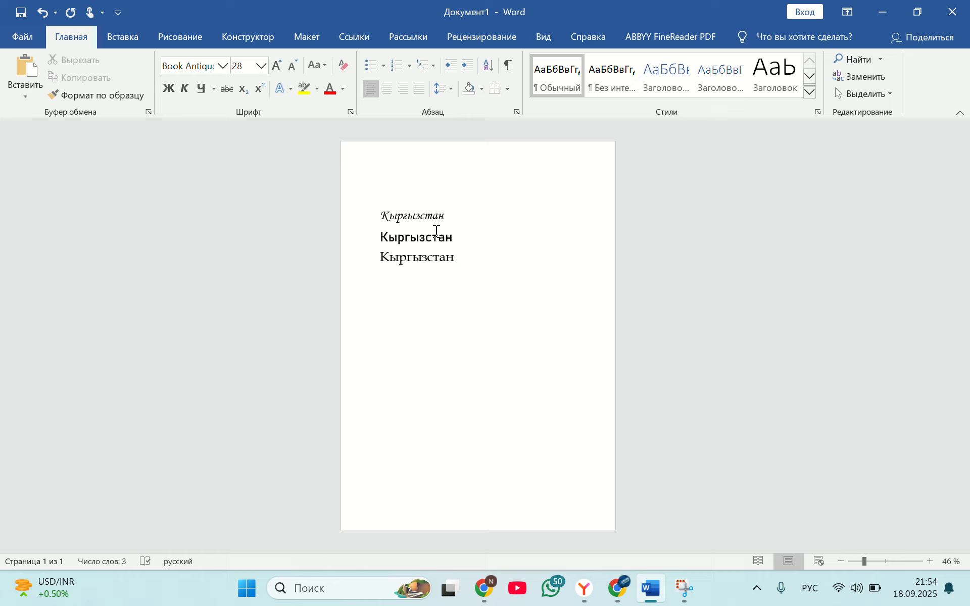
click(381, 216)
drag(379, 212, 457, 217)
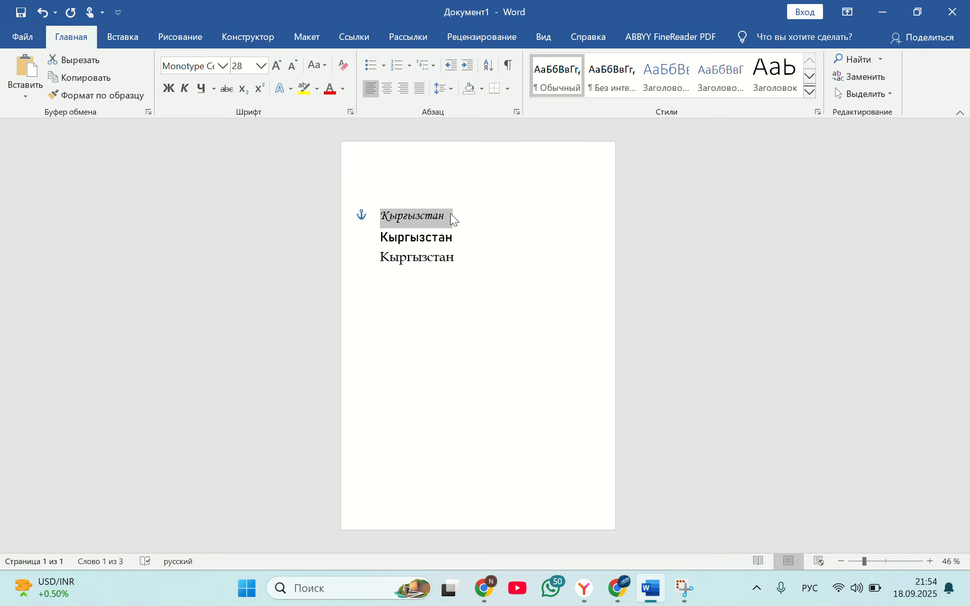
click(449, 214)
drag(445, 215, 382, 216)
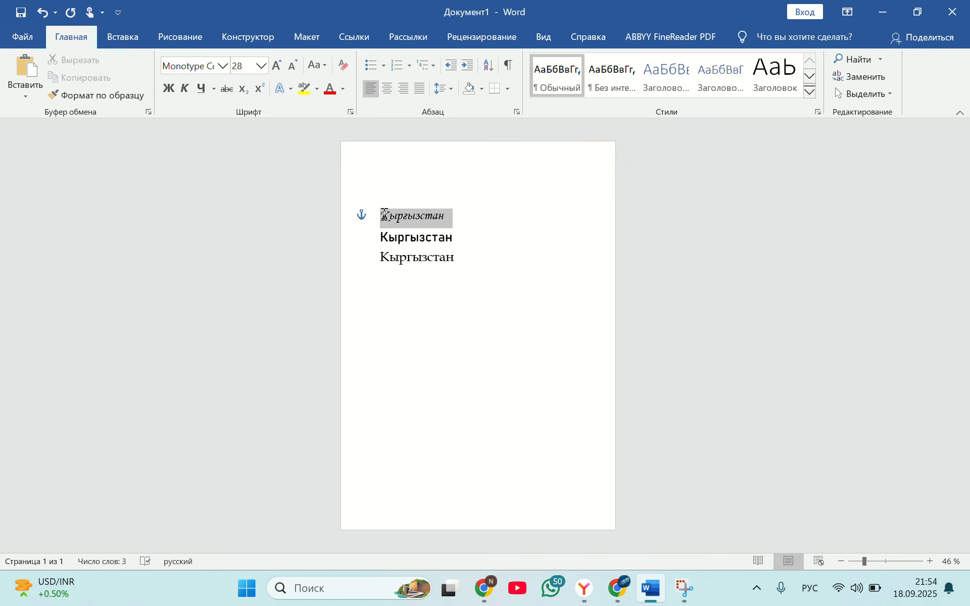
click(276, 67)
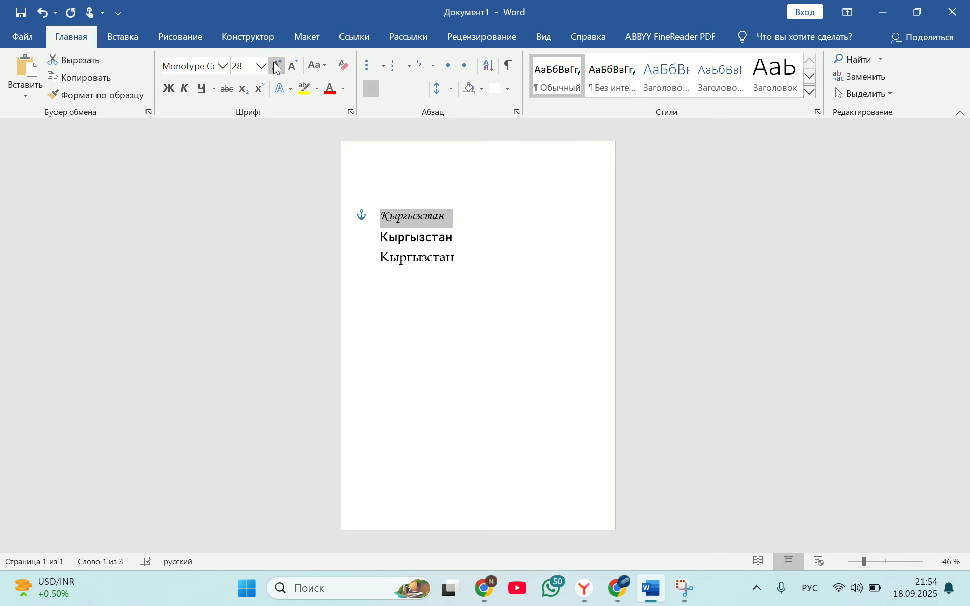
click(276, 67)
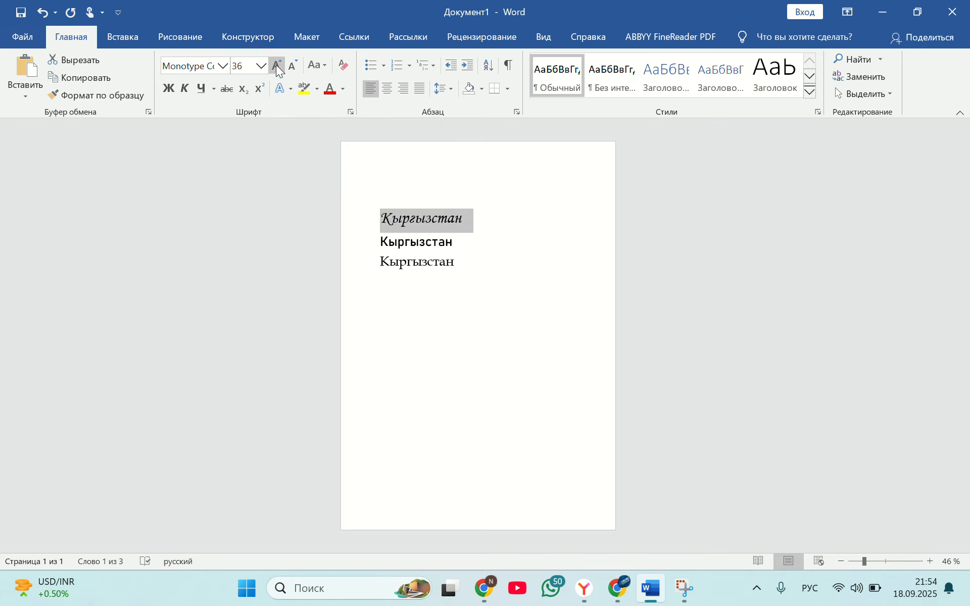
double_click(277, 68)
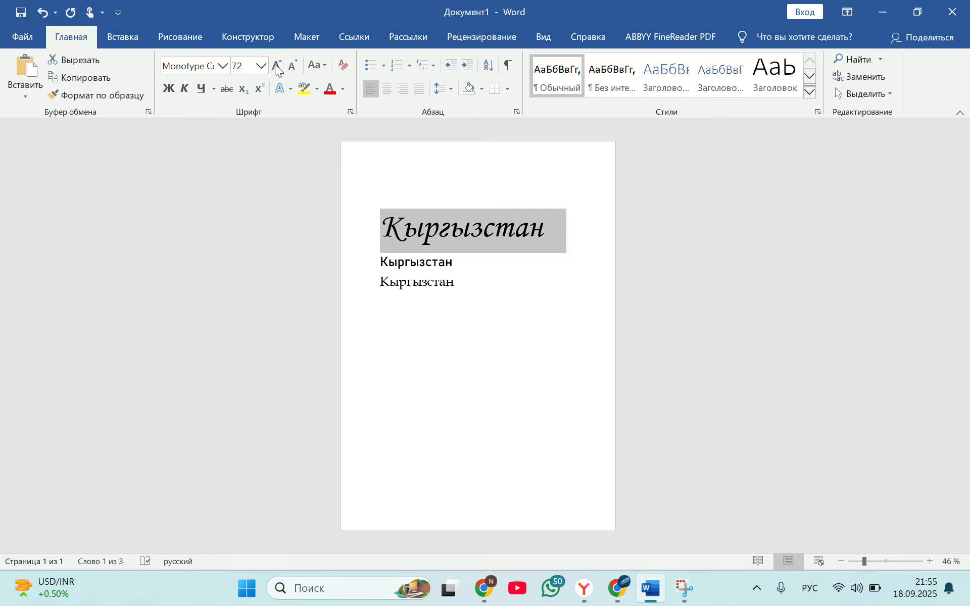
click(276, 68)
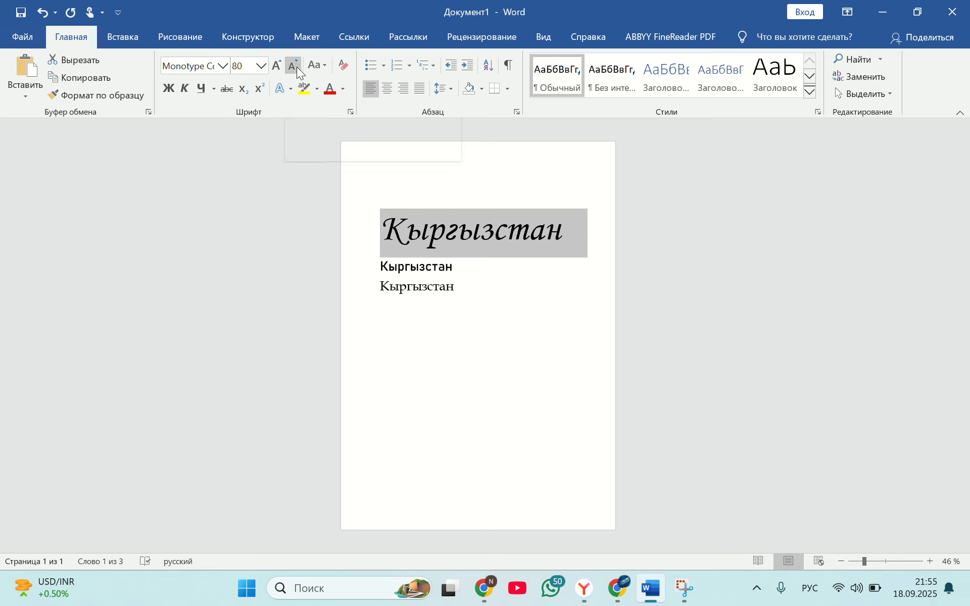
click(296, 66)
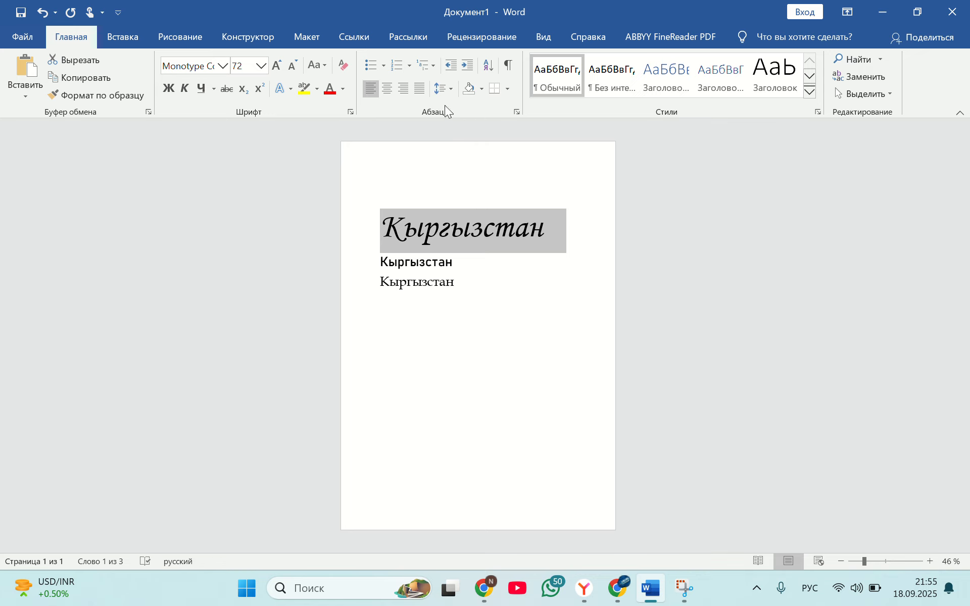
Step: Try centred, right and justified alignment on the first line, and finish with it left-aligned
click(386, 91)
click(405, 91)
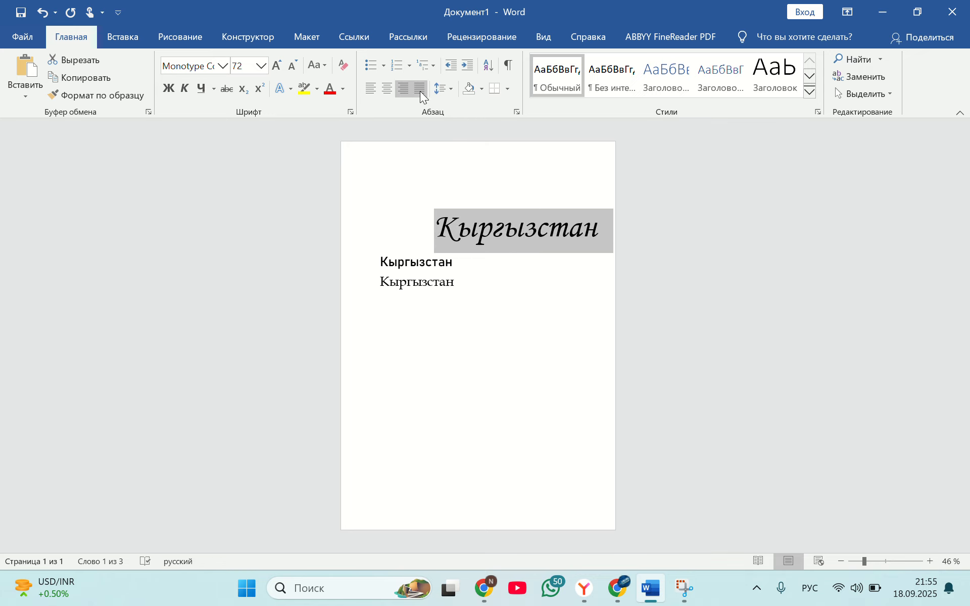
click(420, 91)
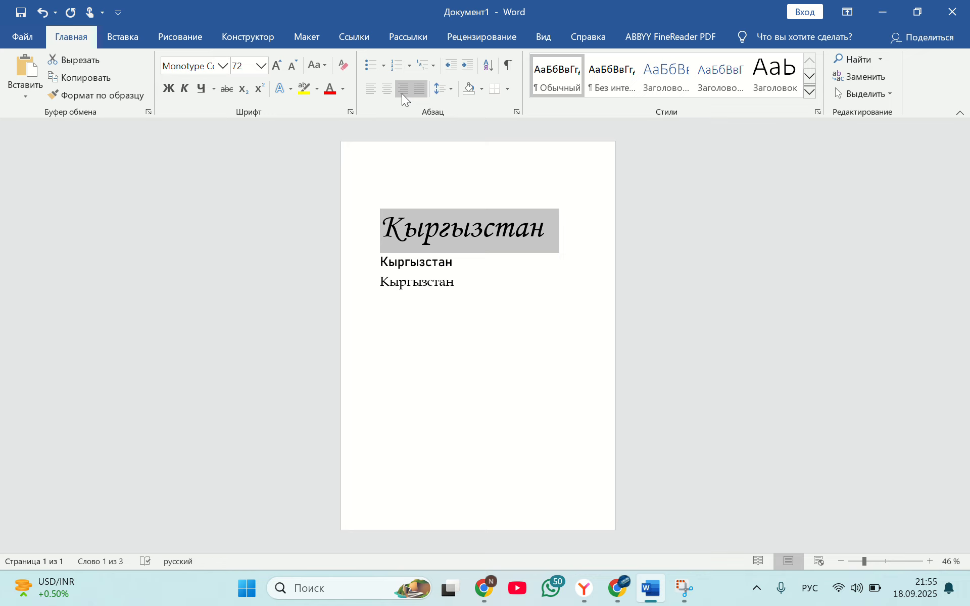
click(403, 98)
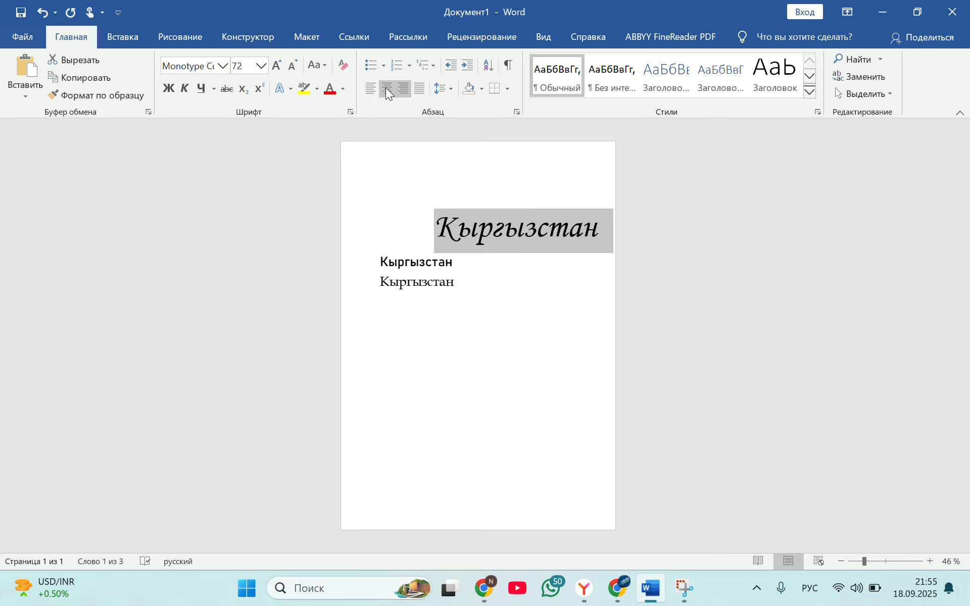
click(387, 91)
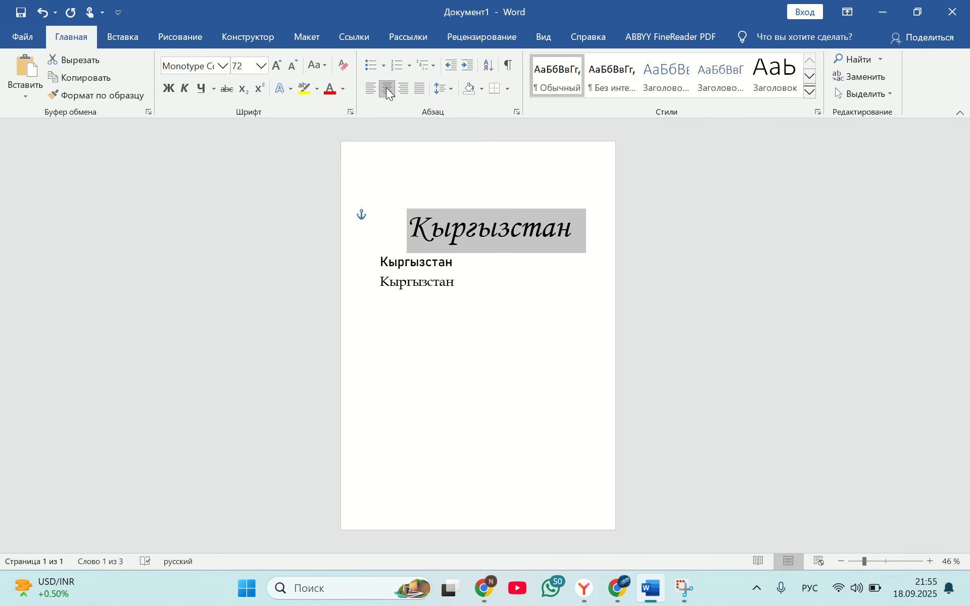
click(425, 89)
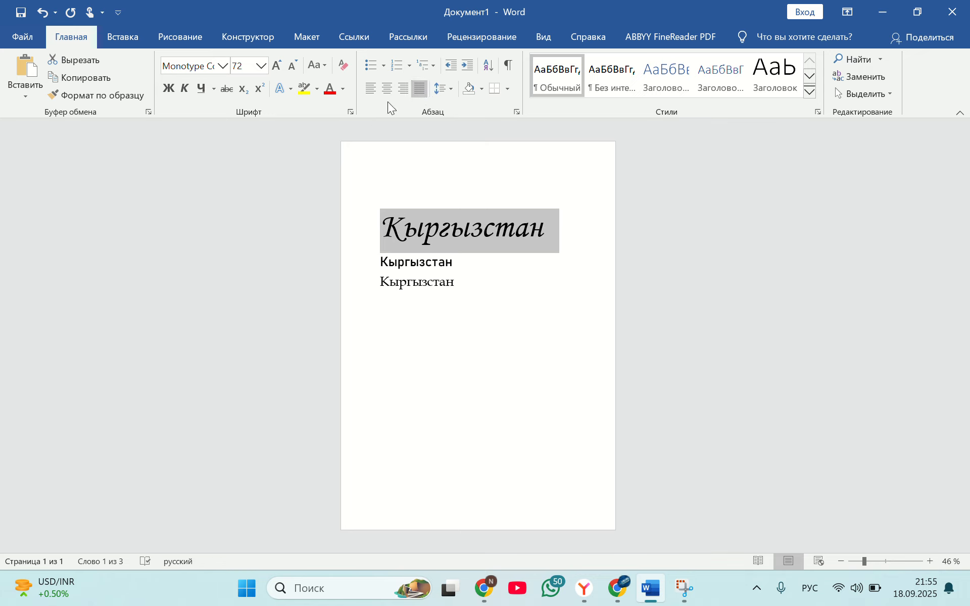
click(391, 88)
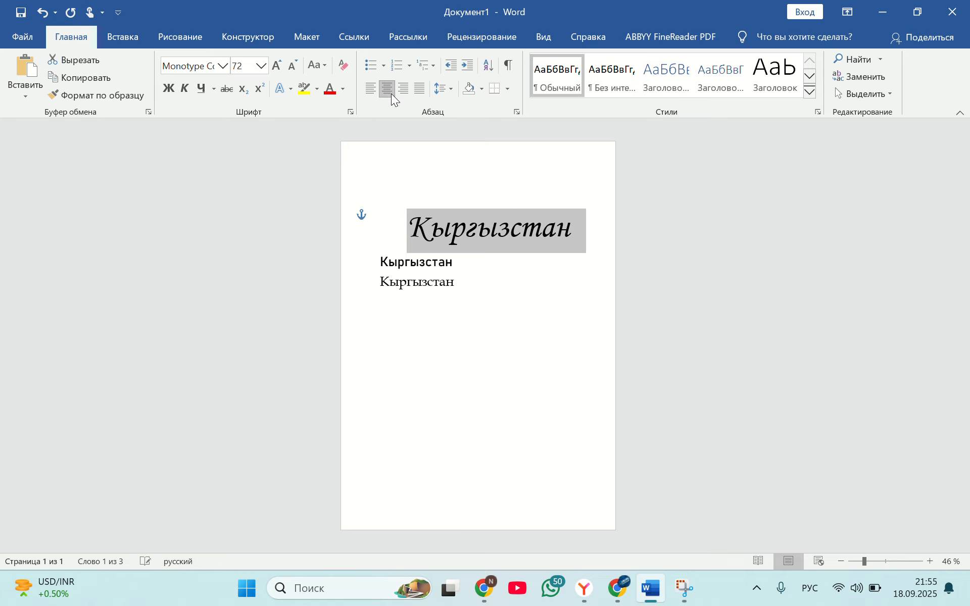
click(530, 393)
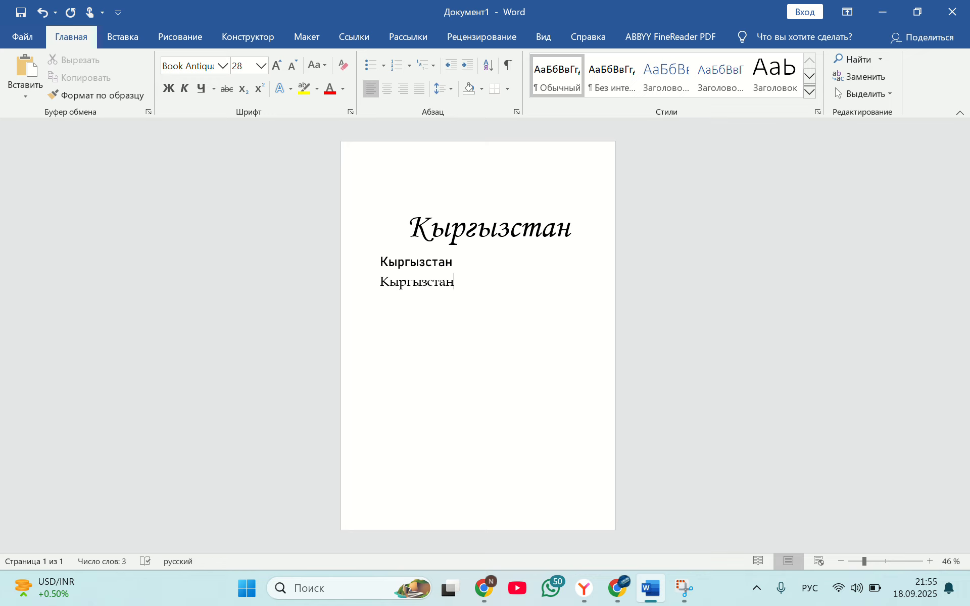
click(407, 248)
key(ctrl+l)
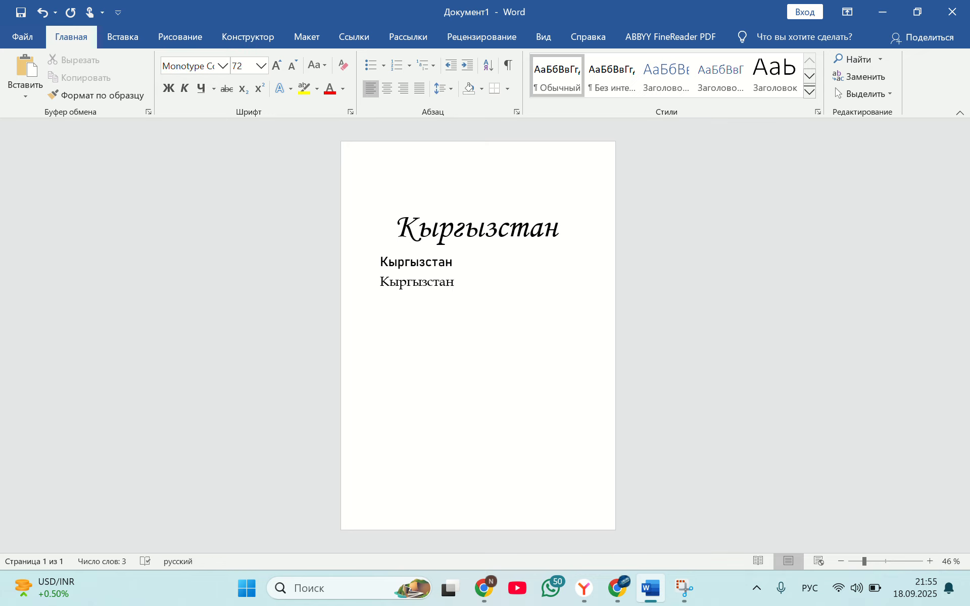
Step: Increase the second "Кыргызстан" line, in Bahnschrift, to font size 72 and align it right
click(461, 262)
drag(458, 261, 360, 261)
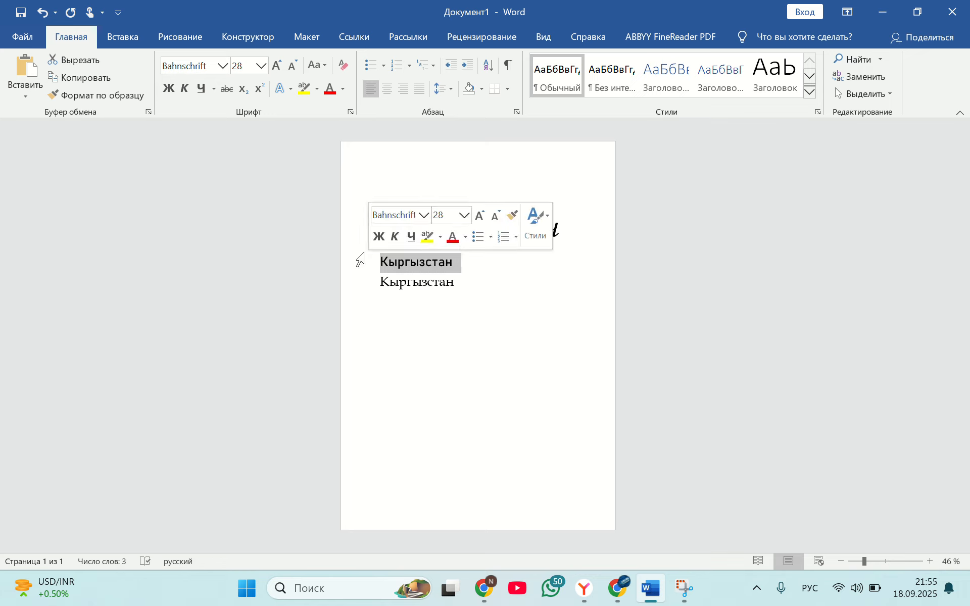
click(276, 65)
click(277, 65)
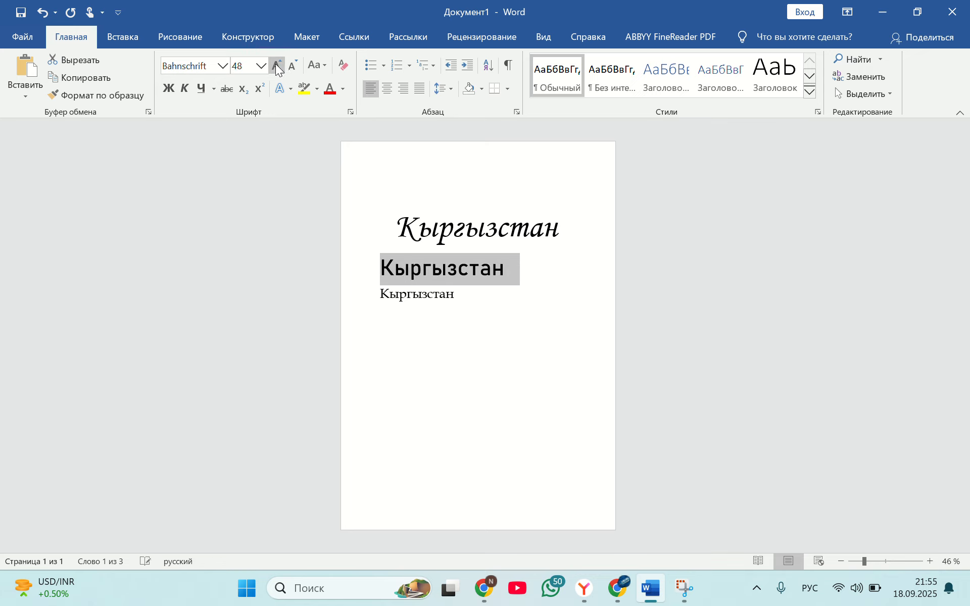
click(277, 66)
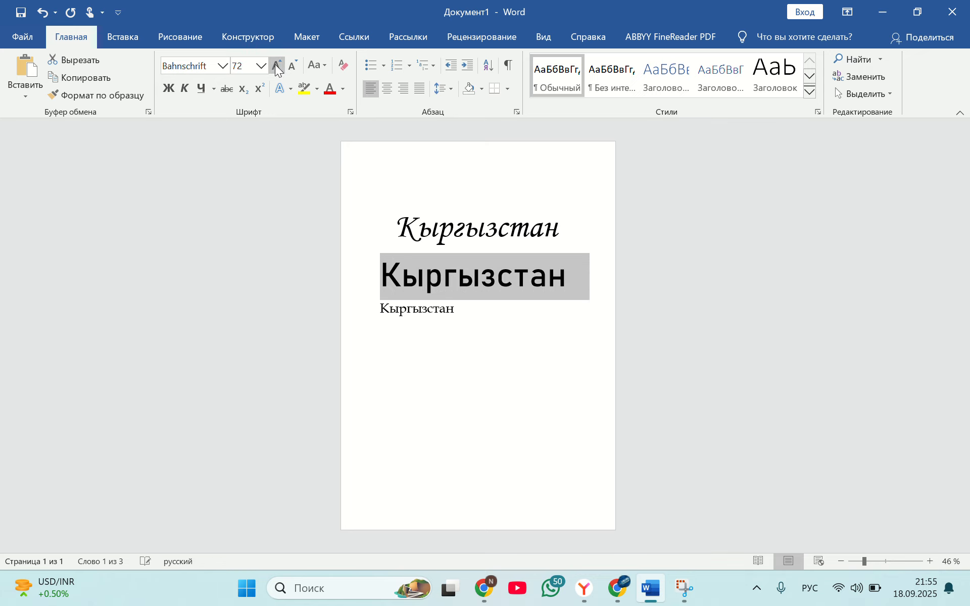
click(403, 89)
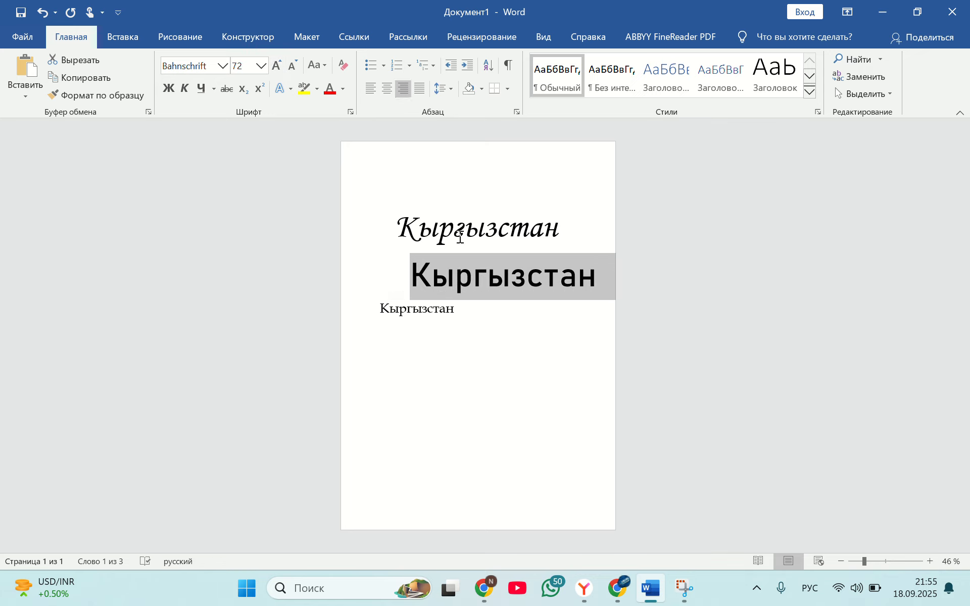
Step: Increase the third "Кыргызстан" line, in Book Antiqua, to font size 72
click(532, 349)
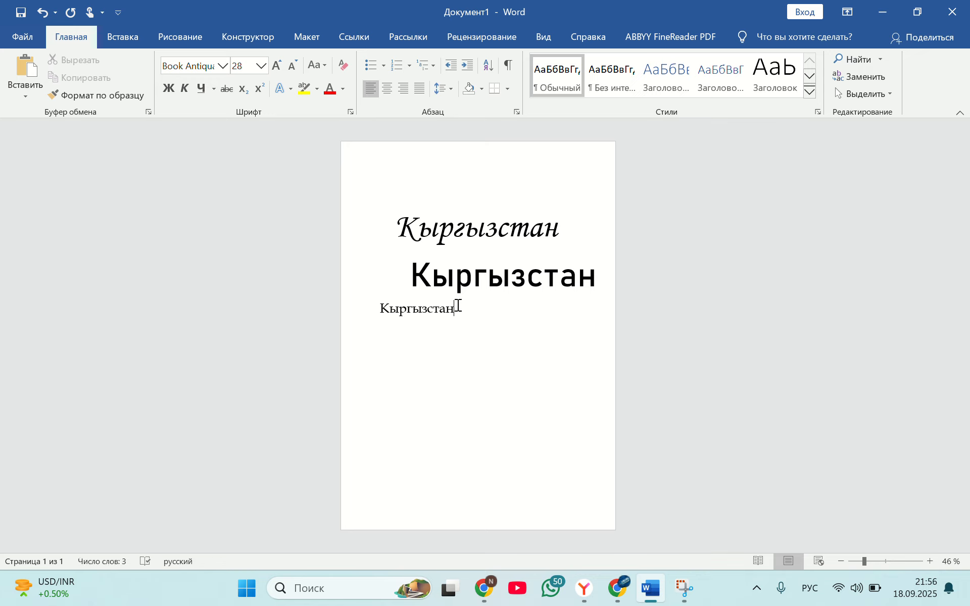
click(370, 308)
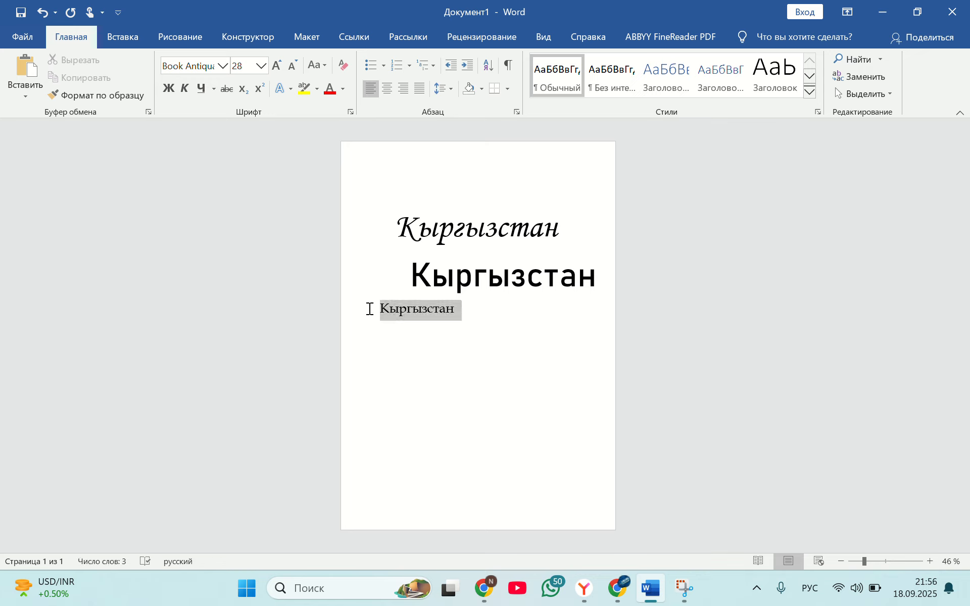
click(277, 66)
click(277, 66)
click(282, 65)
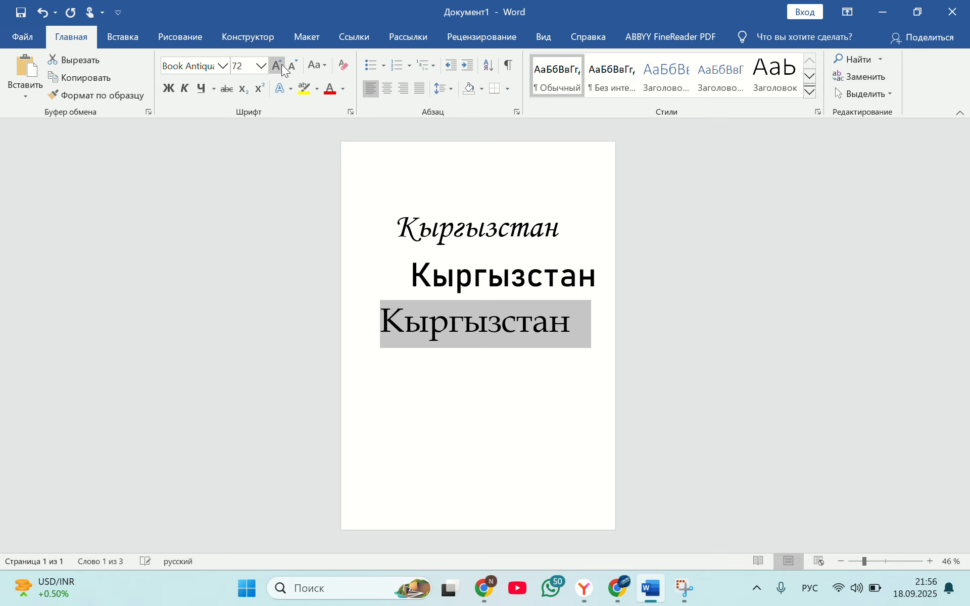
Step: Try justified, centred and right alignment on the third line, and return it to left alignment
click(417, 90)
click(387, 89)
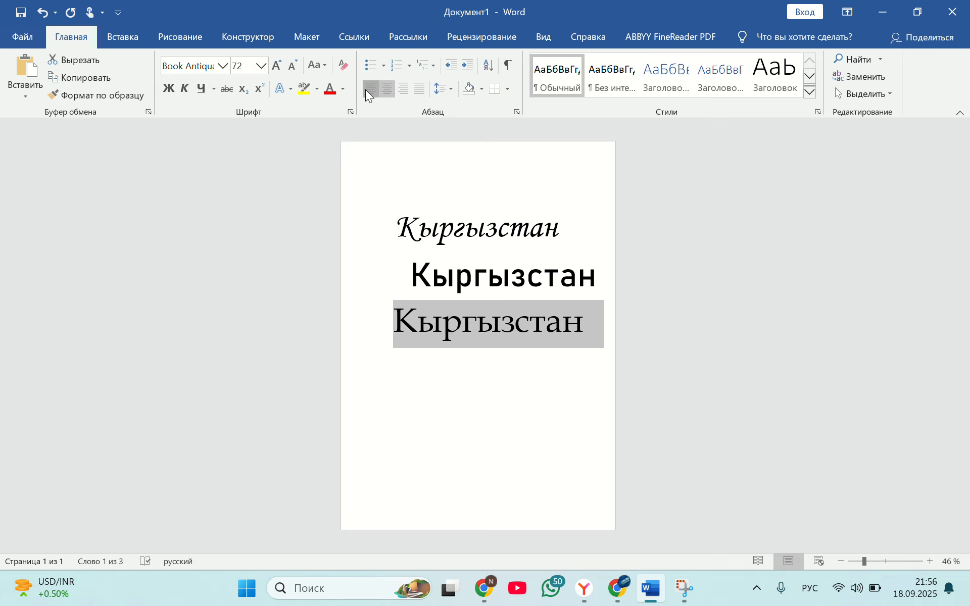
click(366, 89)
click(375, 329)
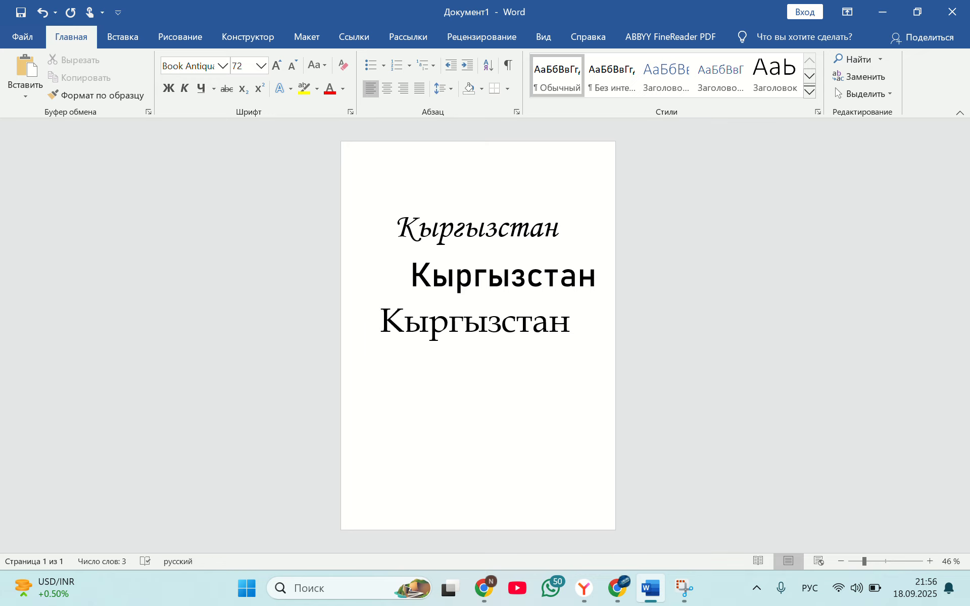
key(BackSpace)
key(Return)
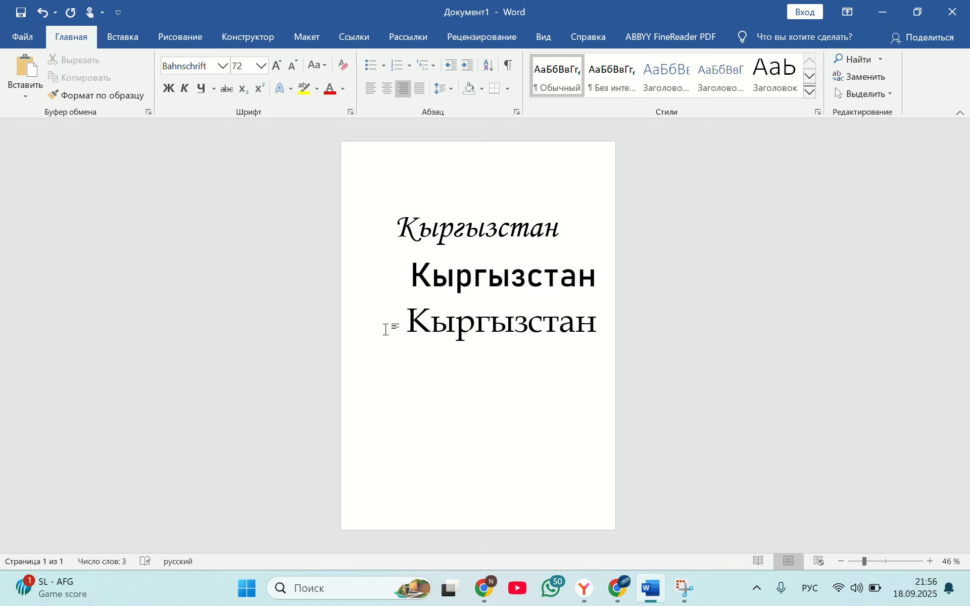
key(BackSpace)
key(BackSpace)
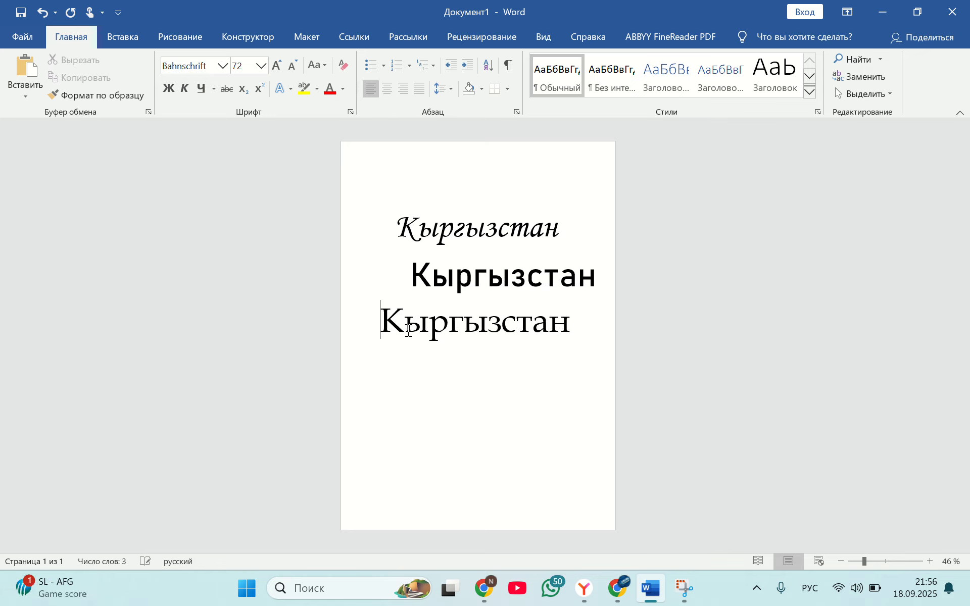
key(Return)
key(ctrl+e)
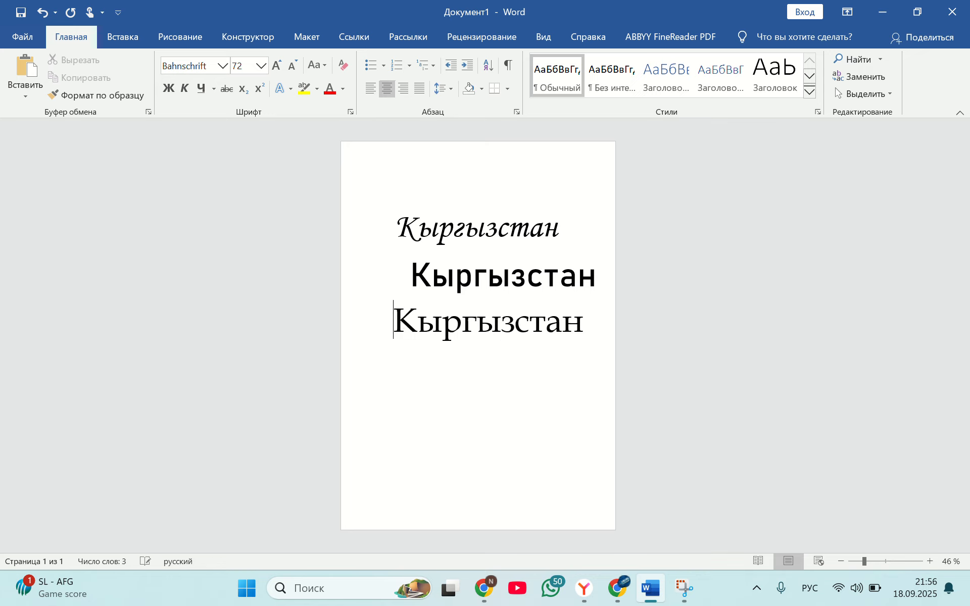
key(ctrl+l)
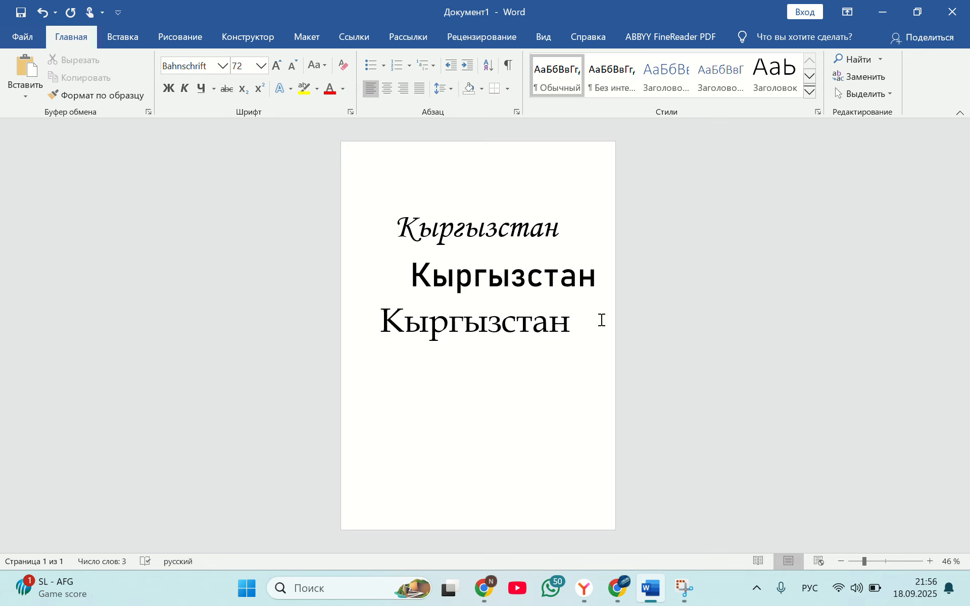
Step: Make the first "Кыргызстан" line bold and give it a thick single underline
click(560, 392)
drag(401, 229, 571, 234)
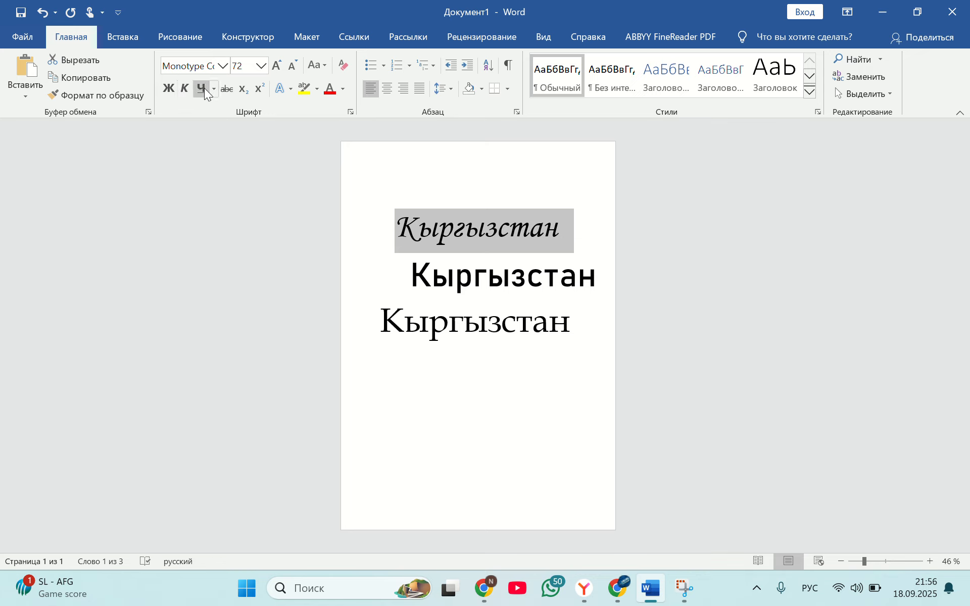
click(170, 88)
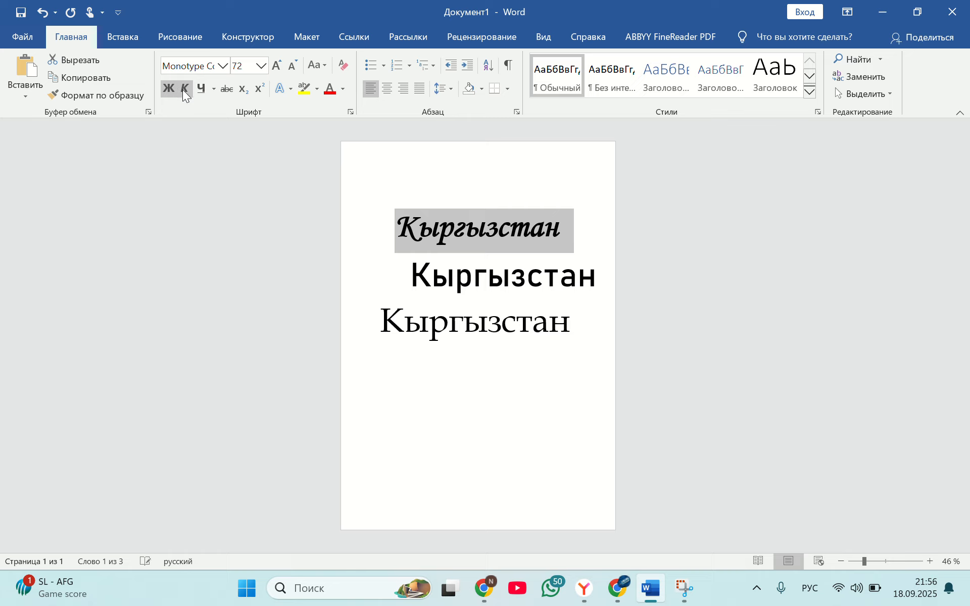
click(215, 89)
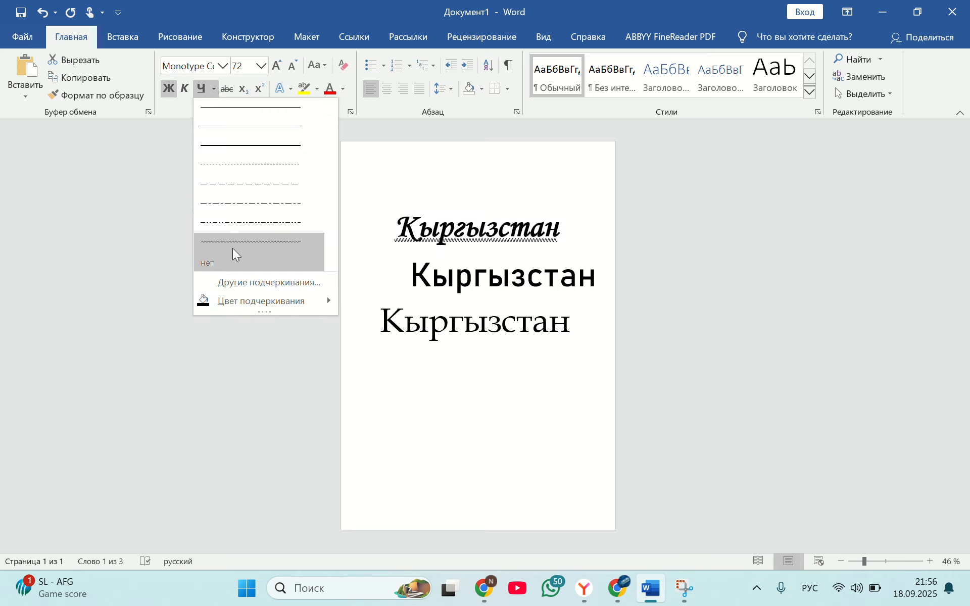
click(231, 152)
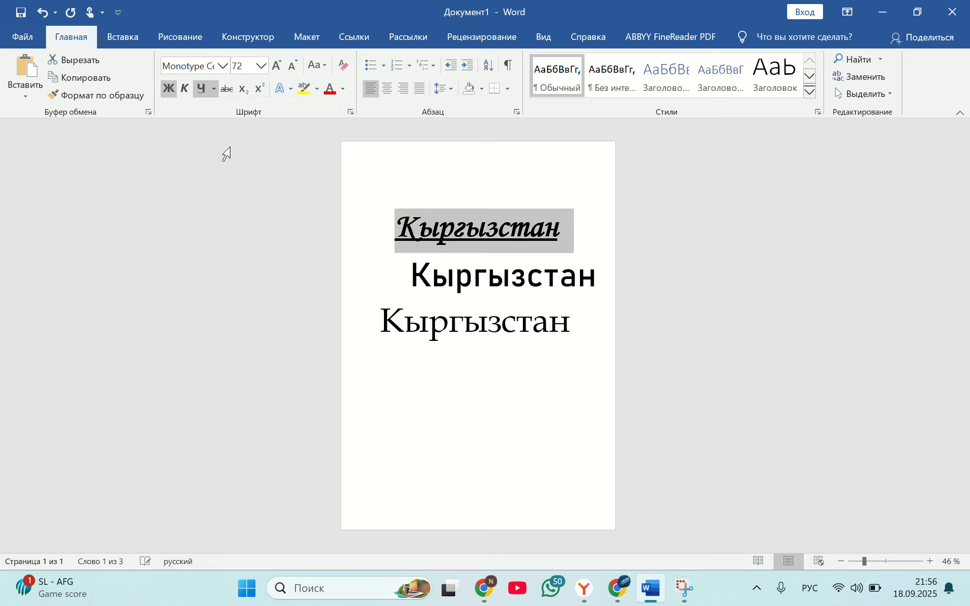
Step: Set the underline colour of the first line to red
click(214, 94)
mouse_move(235, 302)
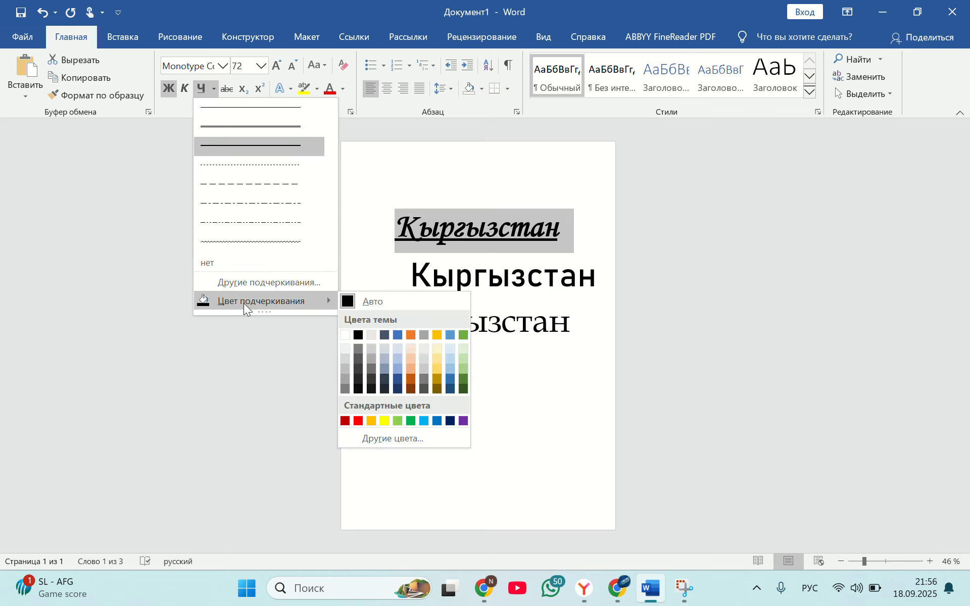
click(358, 421)
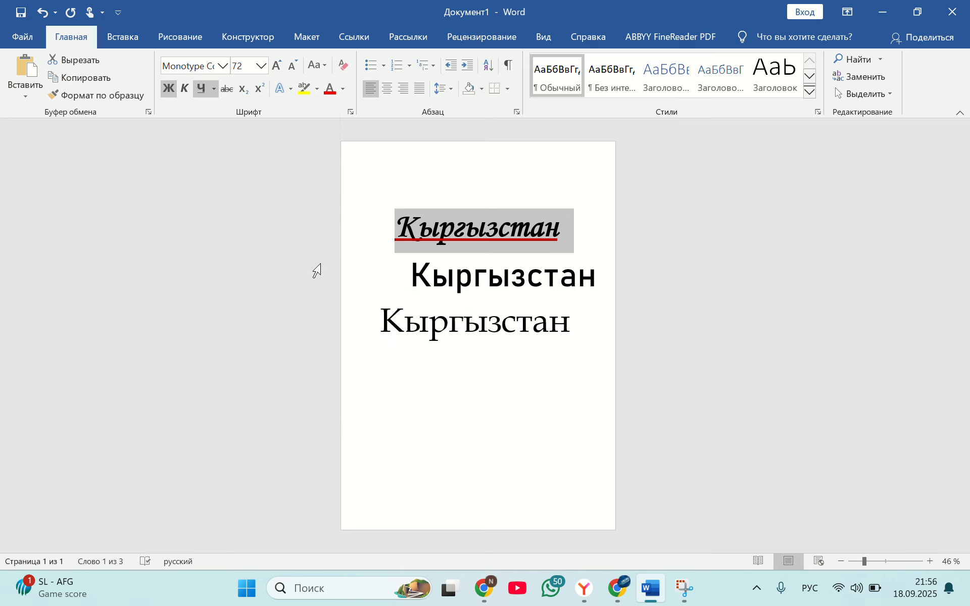
Step: Give the second "Кыргызстан" line a green wavy underline
mouse_move(335, 263)
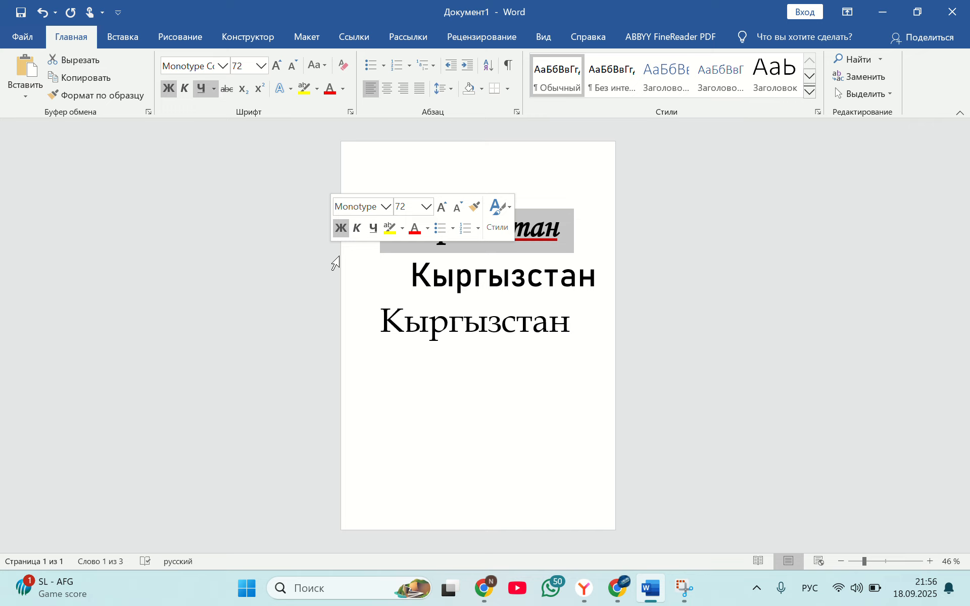
click(458, 301)
click(426, 272)
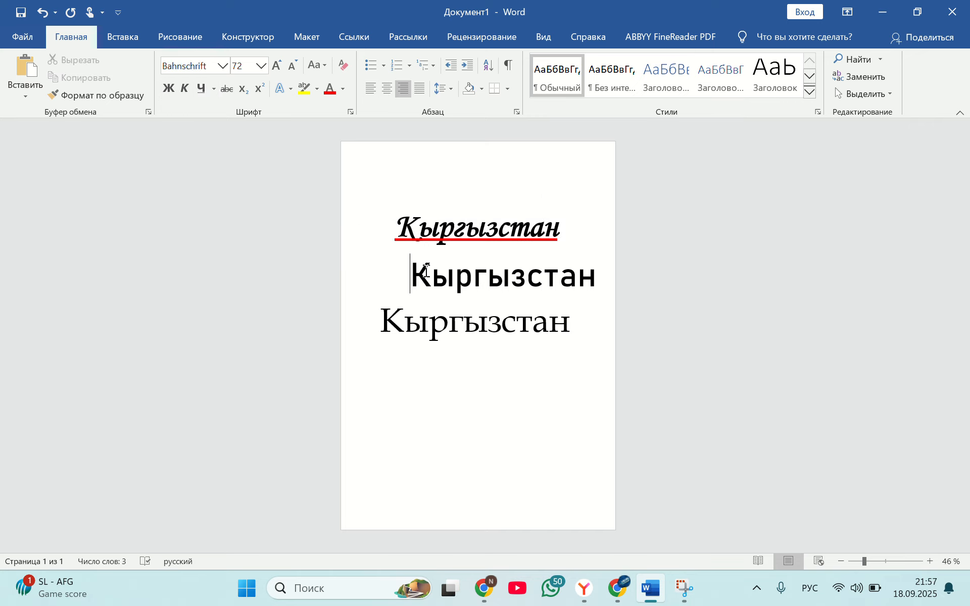
drag(426, 271, 613, 277)
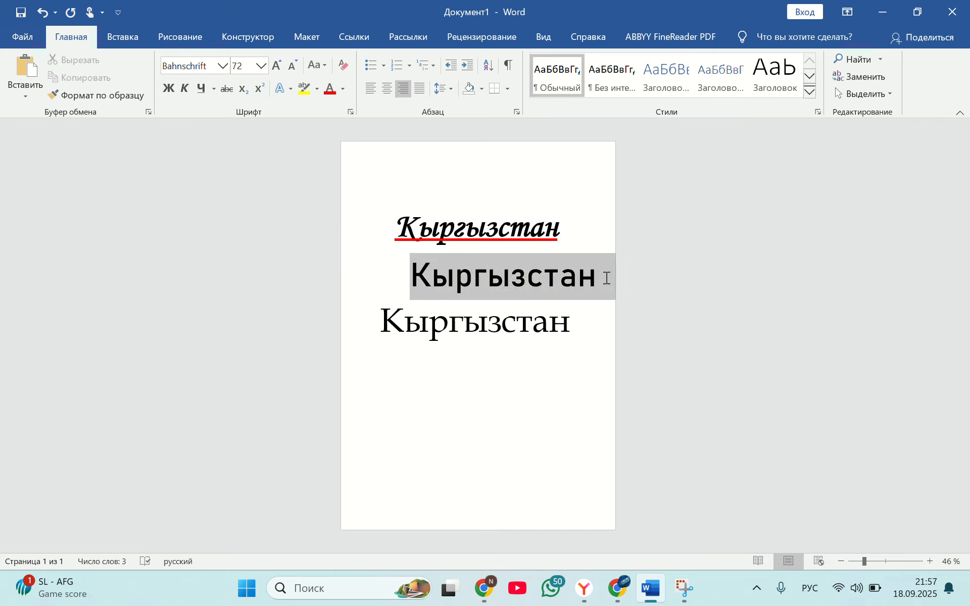
click(214, 89)
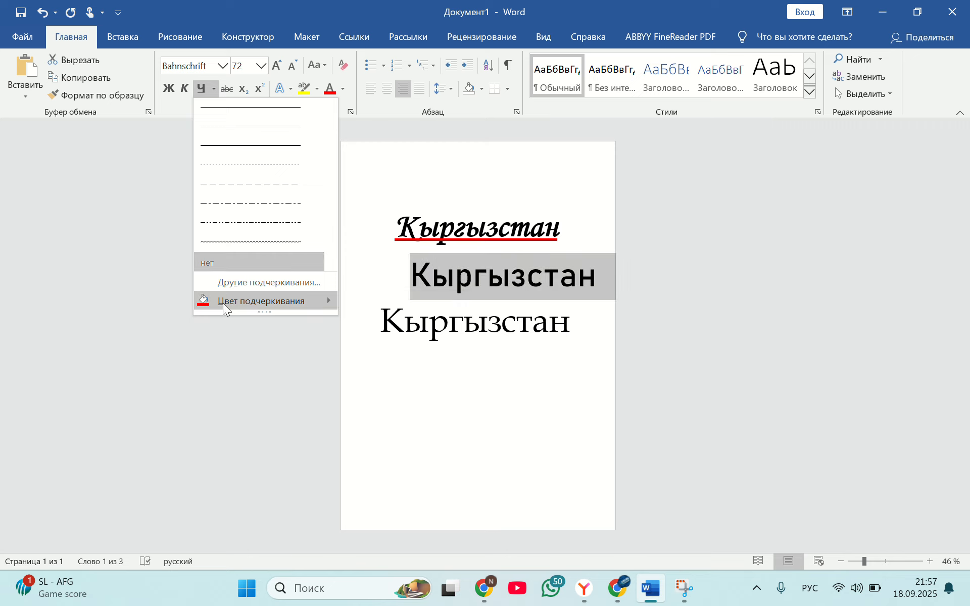
mouse_move(226, 305)
click(399, 419)
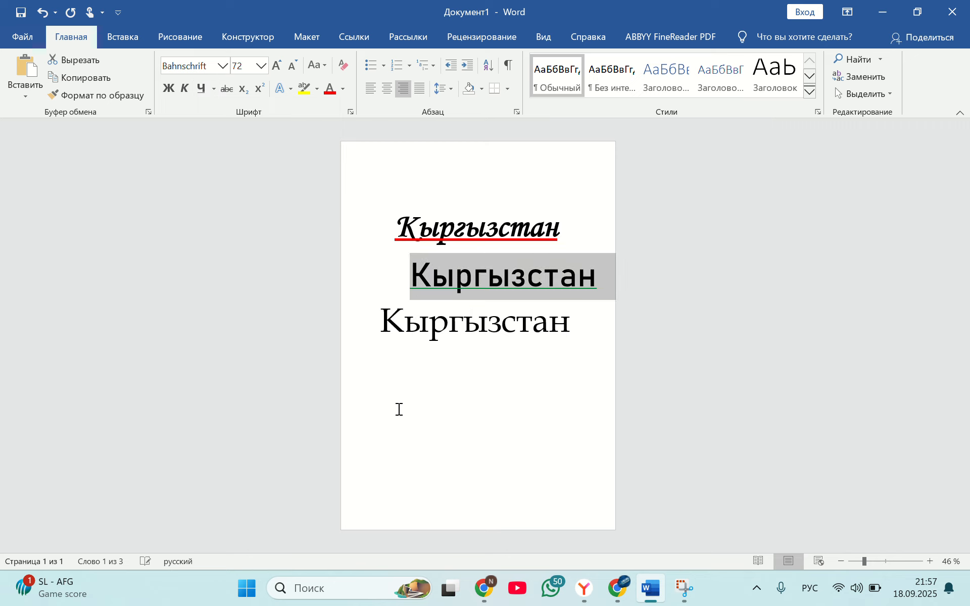
click(210, 87)
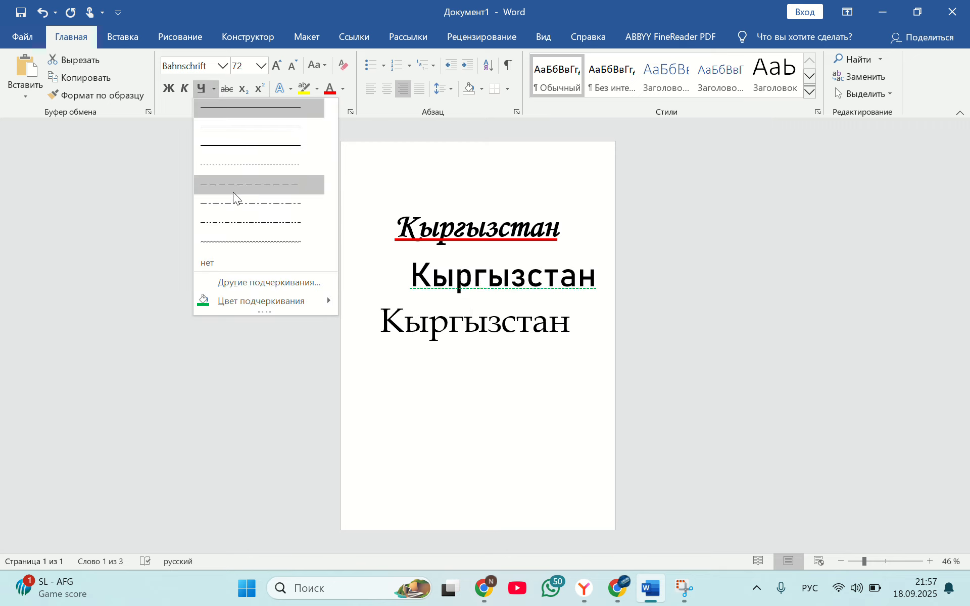
click(232, 242)
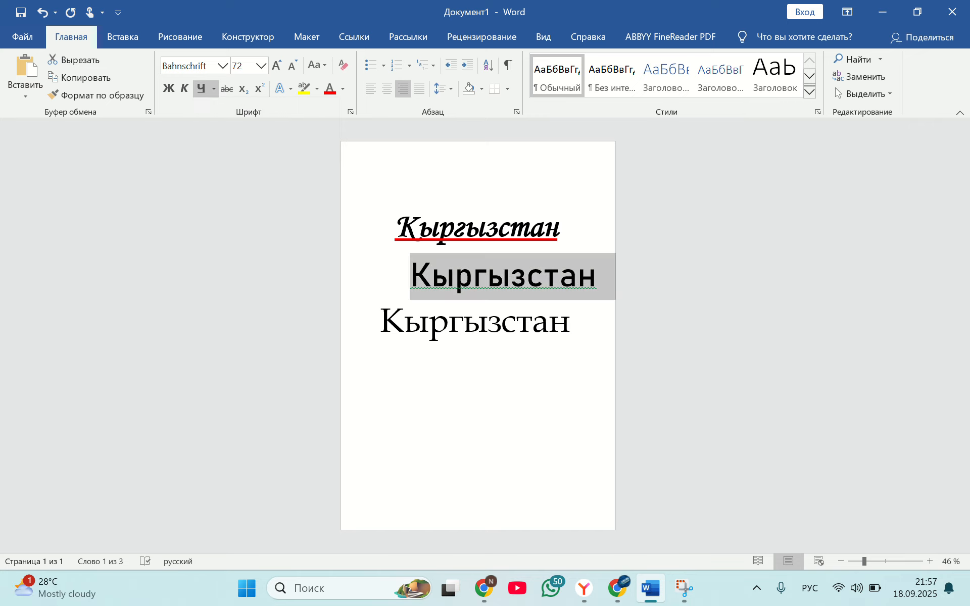
Step: Try strikethrough on the second line and remove it again
click(226, 90)
click(225, 90)
click(704, 335)
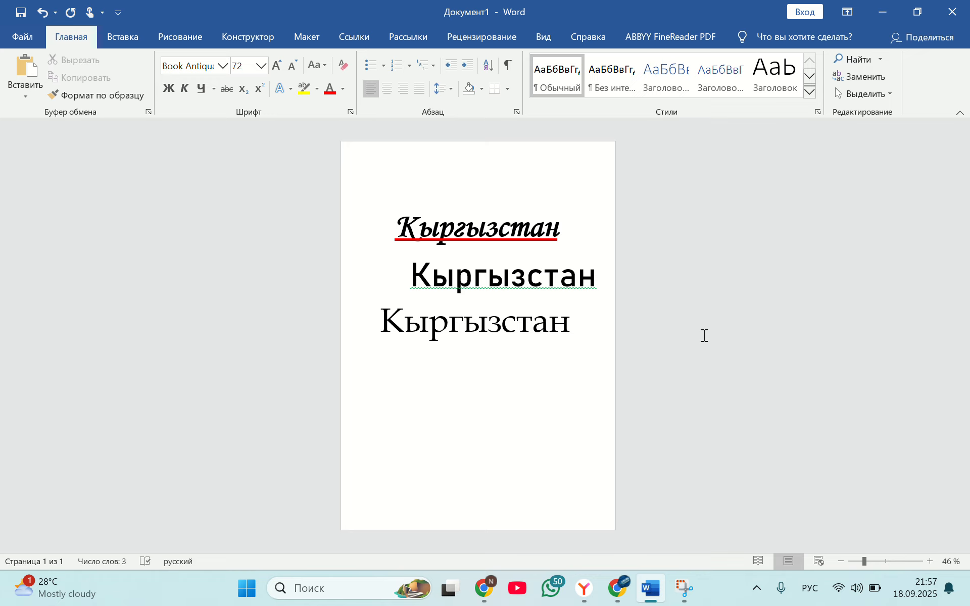
Step: Set the font colour of the first "Кыргызстан" line to standard red
click(395, 228)
drag(395, 228, 578, 241)
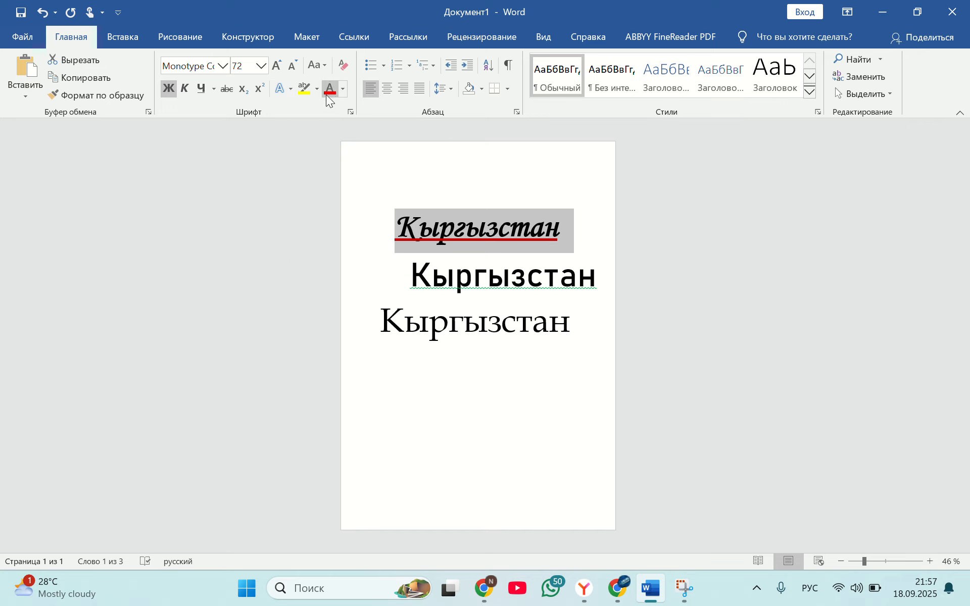
click(343, 91)
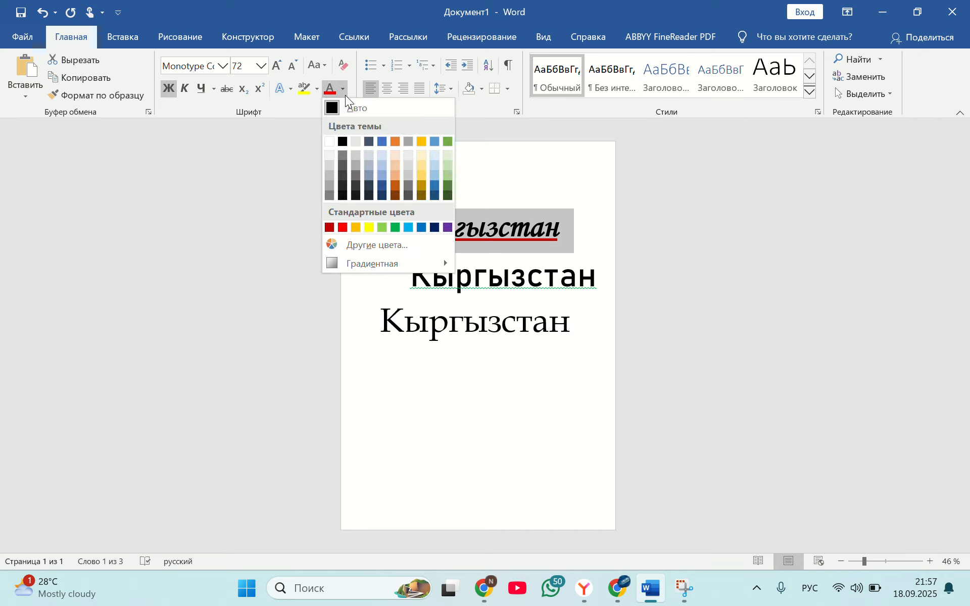
click(342, 228)
Step: Set the font colour of the second "Кыргызстан" line to standard purple
drag(413, 275, 607, 288)
click(343, 89)
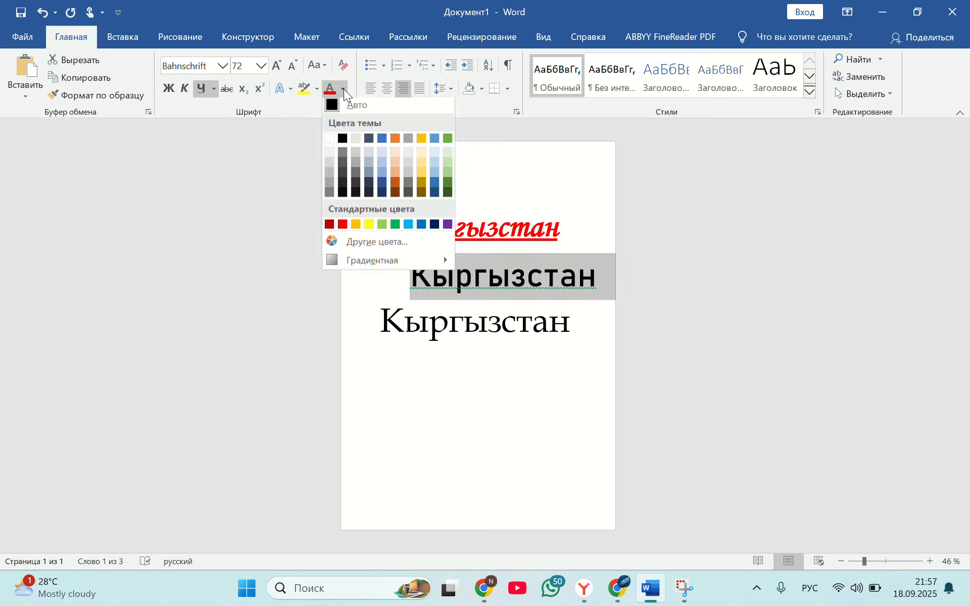
click(448, 229)
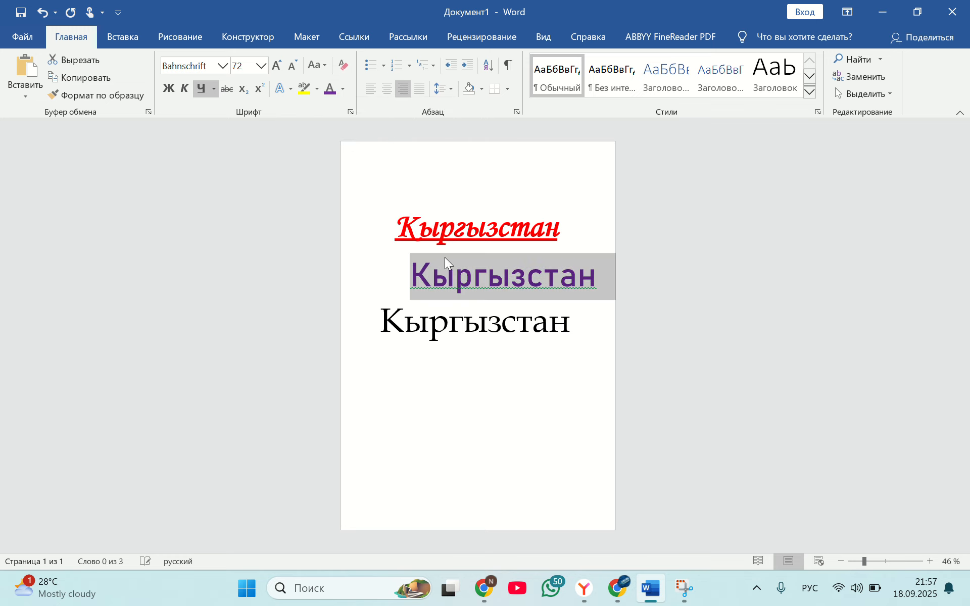
Step: Set the font colour of the third "Кыргызстан" line to standard green
click(385, 305)
drag(385, 305, 596, 324)
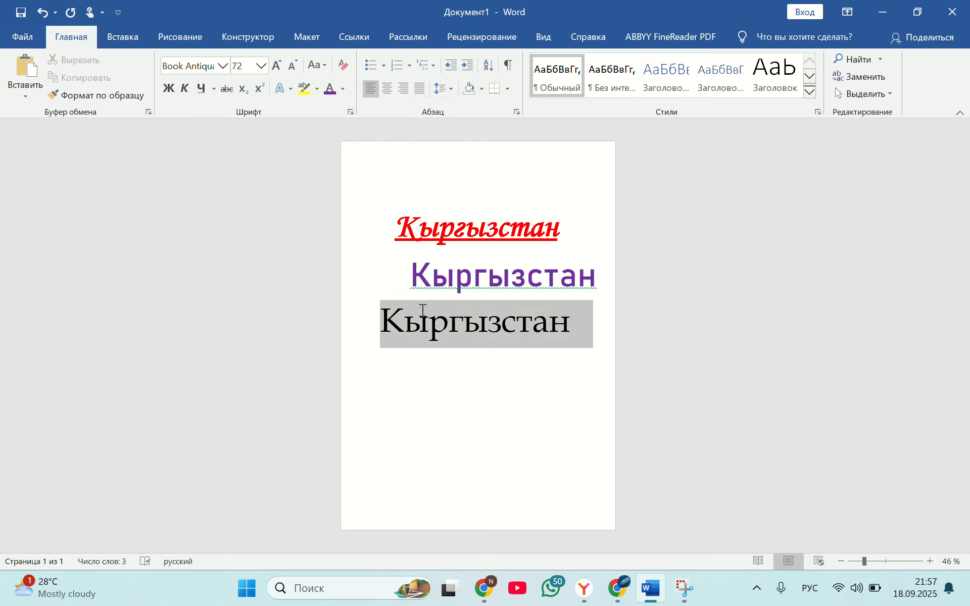
click(343, 89)
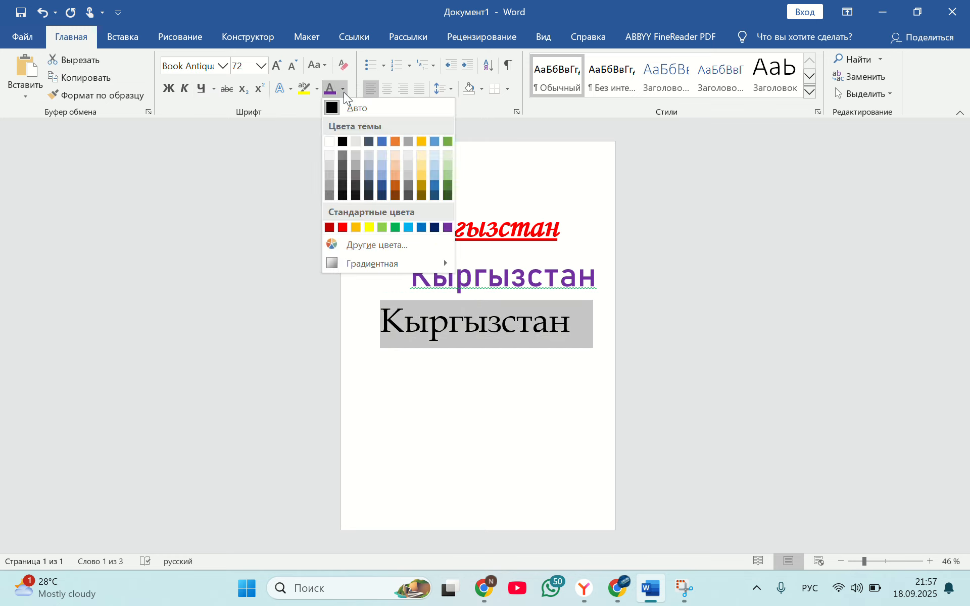
click(396, 229)
click(696, 386)
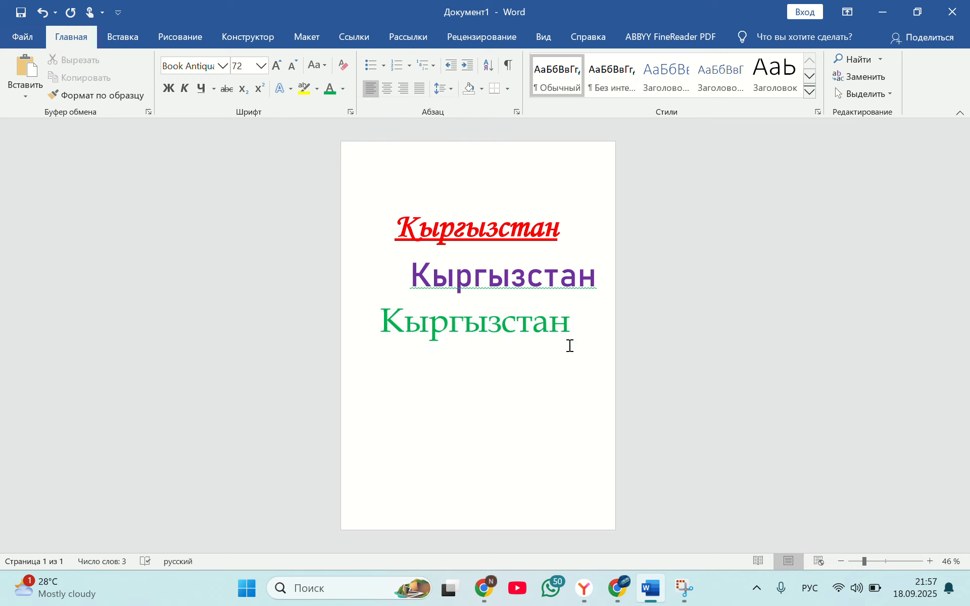
key(Return)
key(Up)
Step: Apply an outer shadow text effect, the third option in the third row, to the first "Кыргызстан" line
click(399, 237)
drag(400, 237, 597, 248)
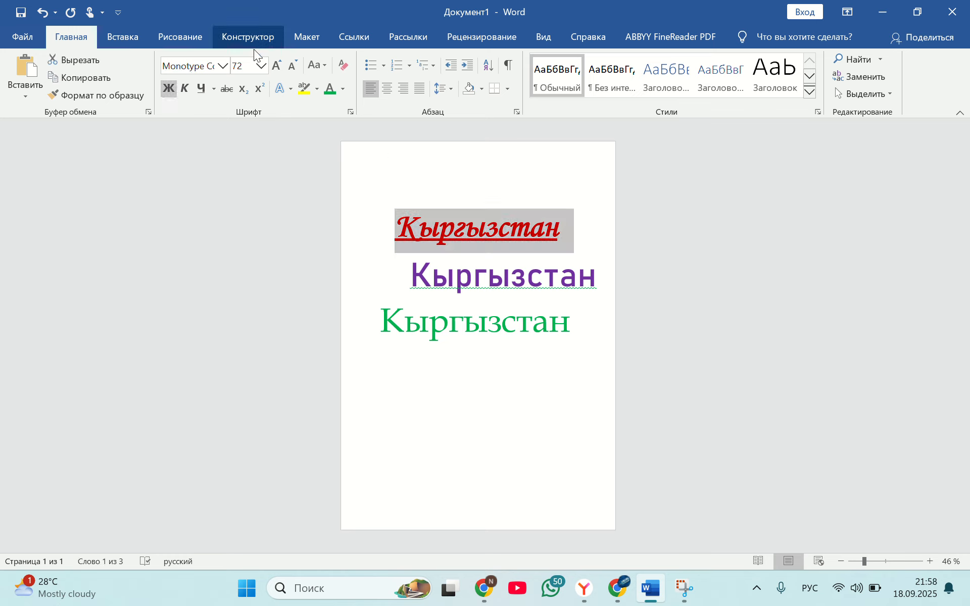
click(291, 90)
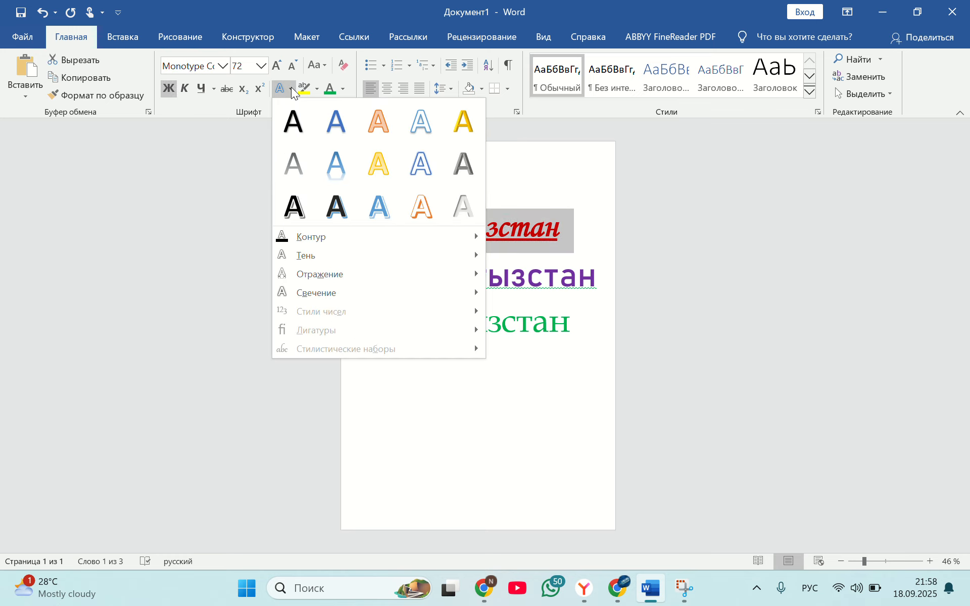
click(291, 89)
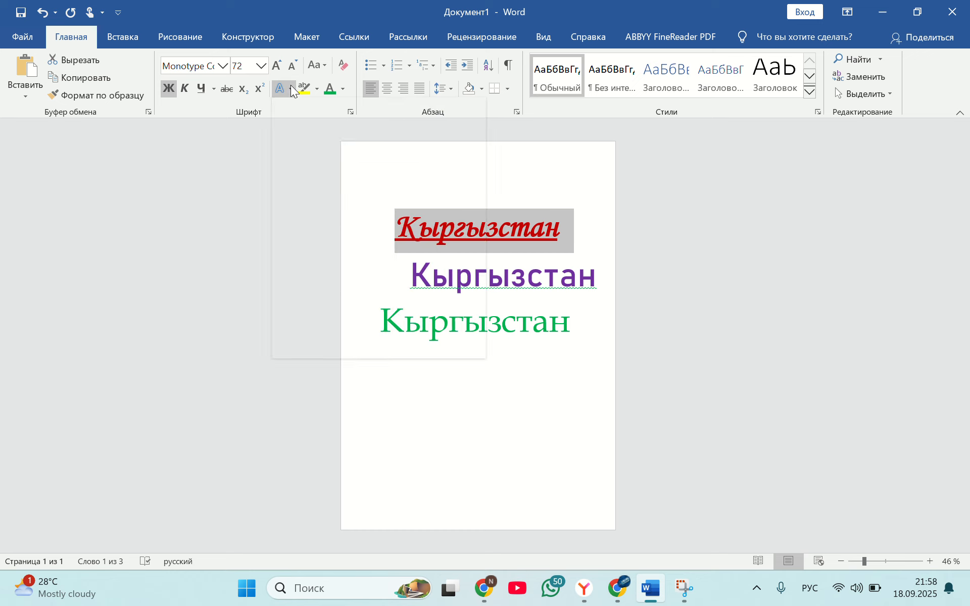
click(291, 89)
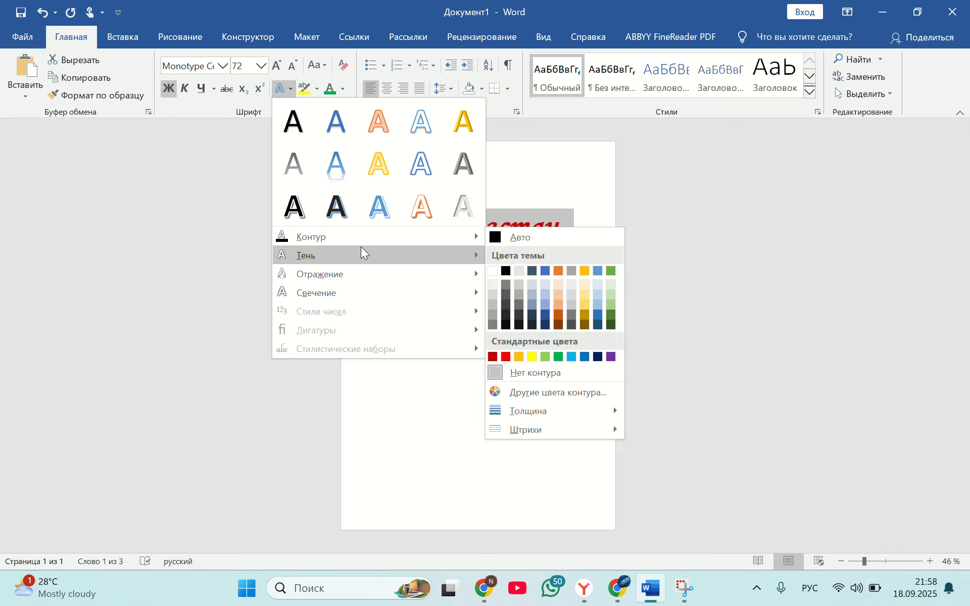
mouse_move(365, 249)
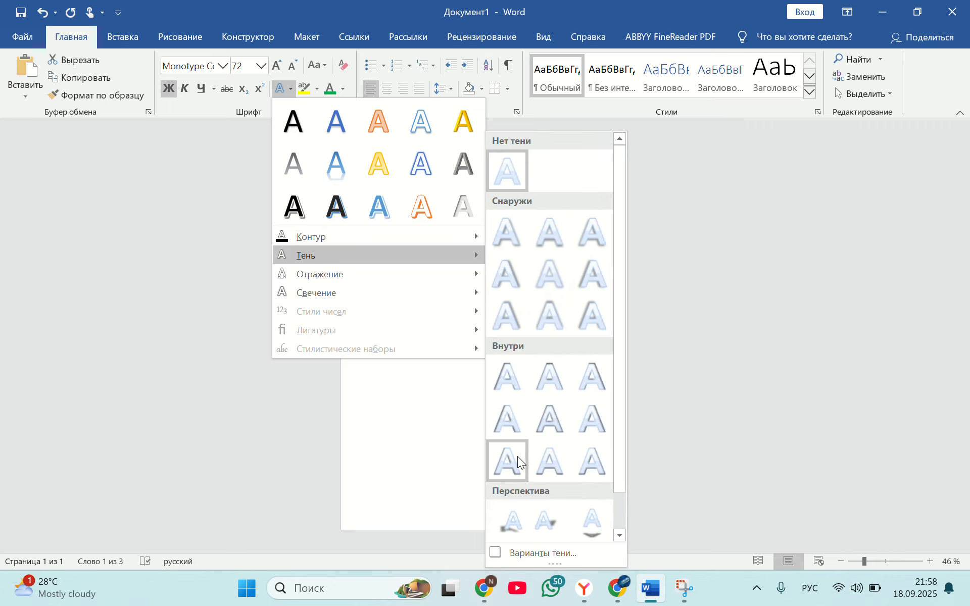
click(586, 318)
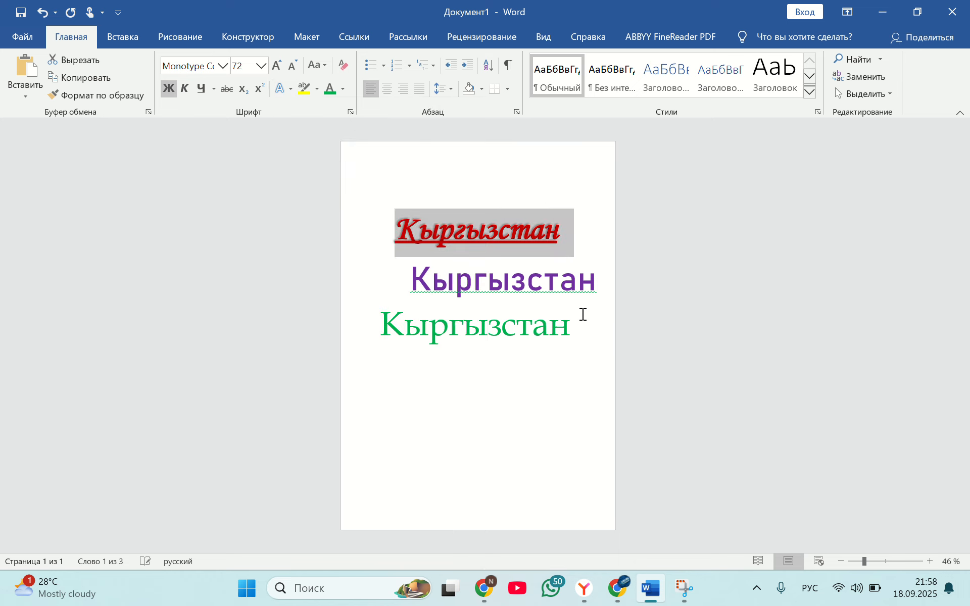
Step: Add a green glow text effect to the first line and deselect it
click(290, 89)
mouse_move(320, 298)
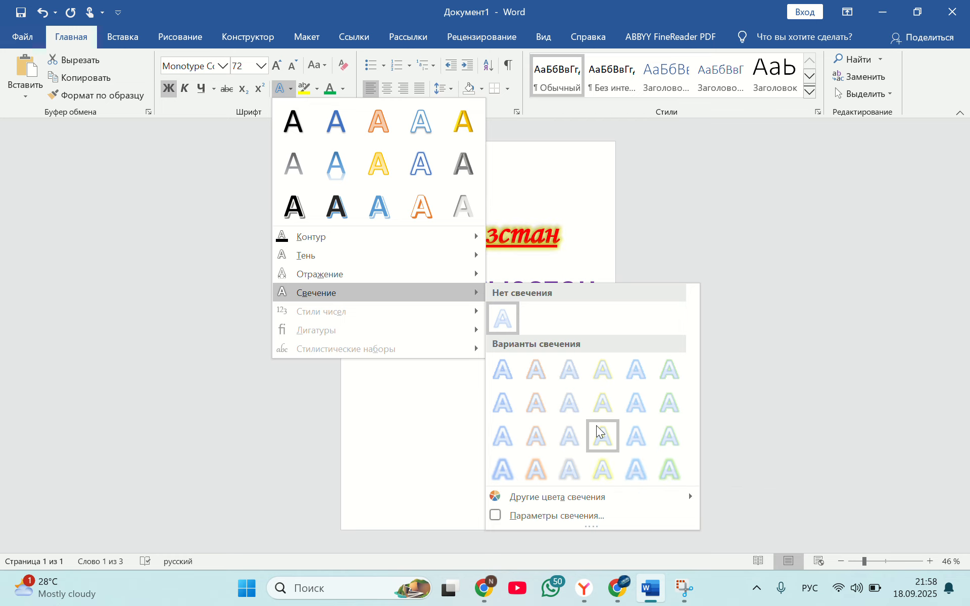
click(671, 417)
click(580, 373)
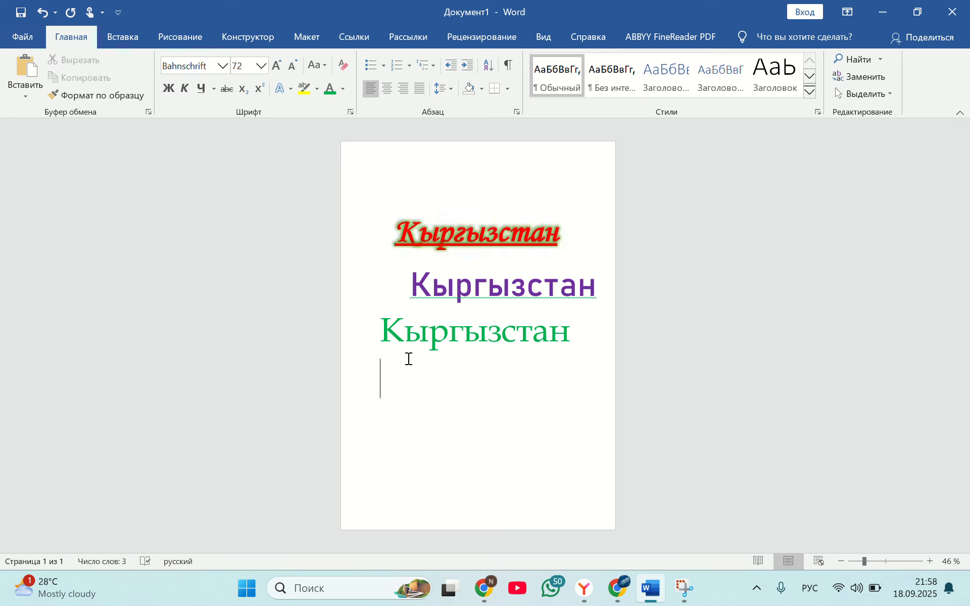
Step: Save the document to the desktop (Рабочий стол) as a Word document named "Кыргызстан"
click(401, 25)
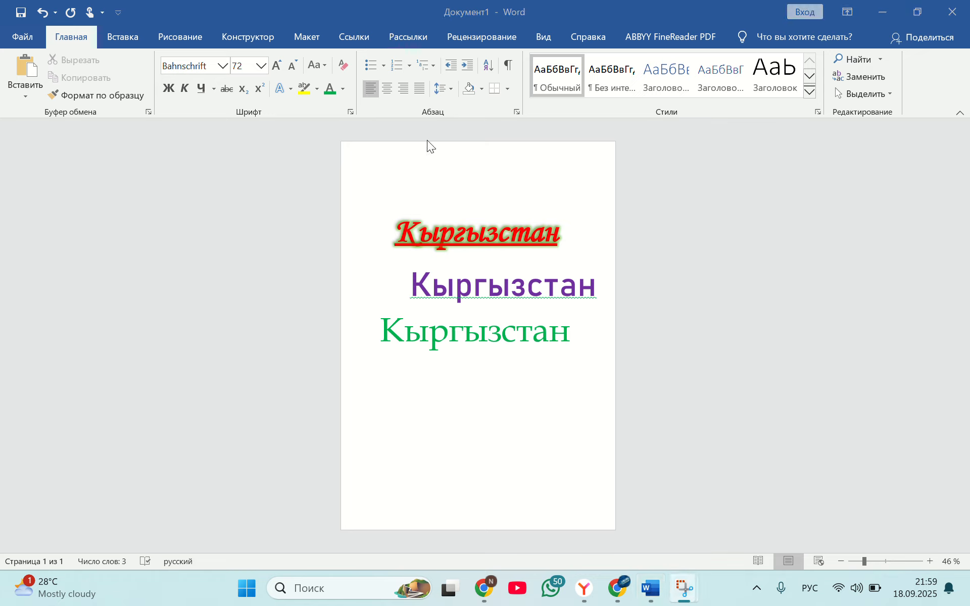
click(28, 37)
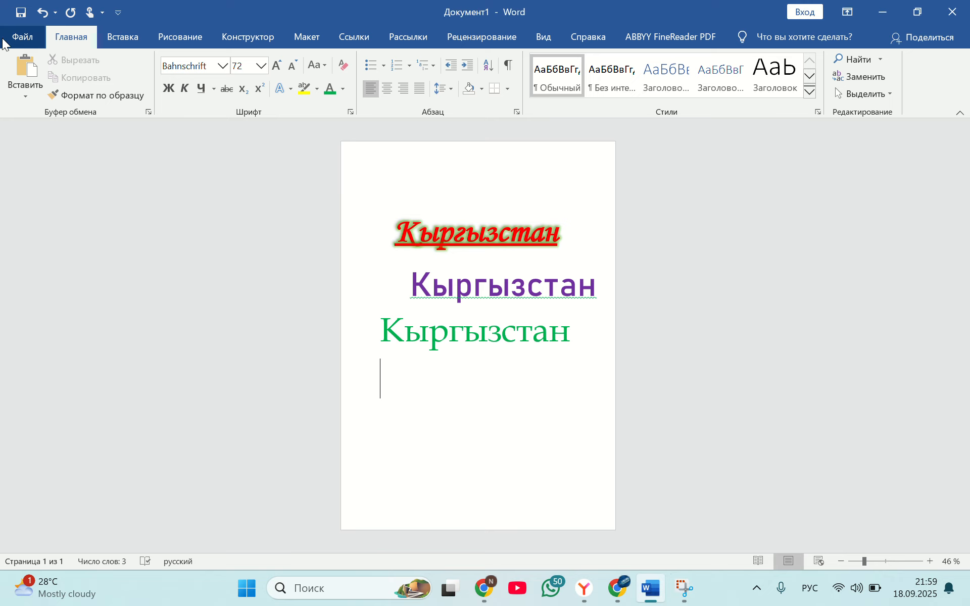
click(20, 38)
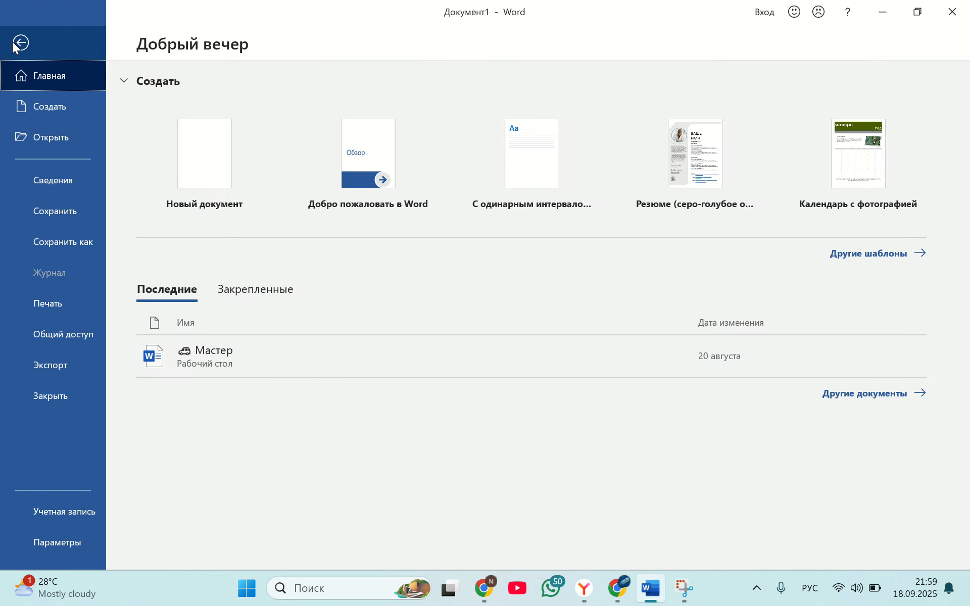
click(60, 243)
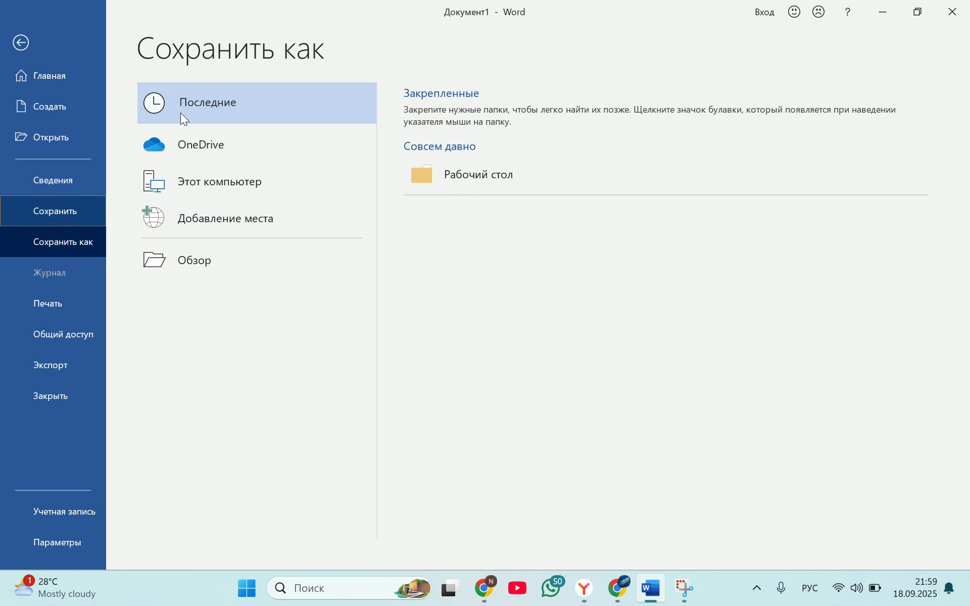
click(239, 192)
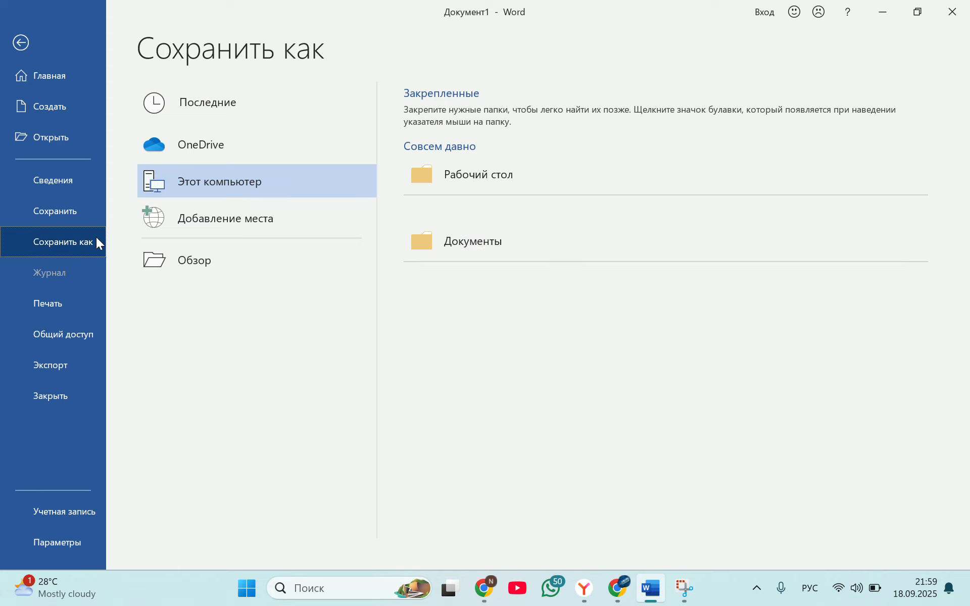
click(514, 188)
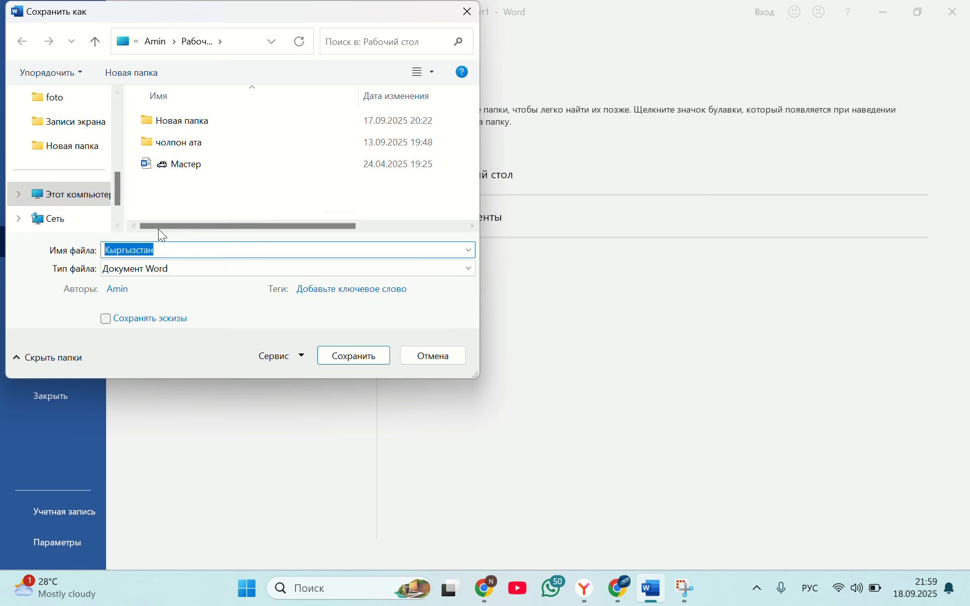
click(369, 357)
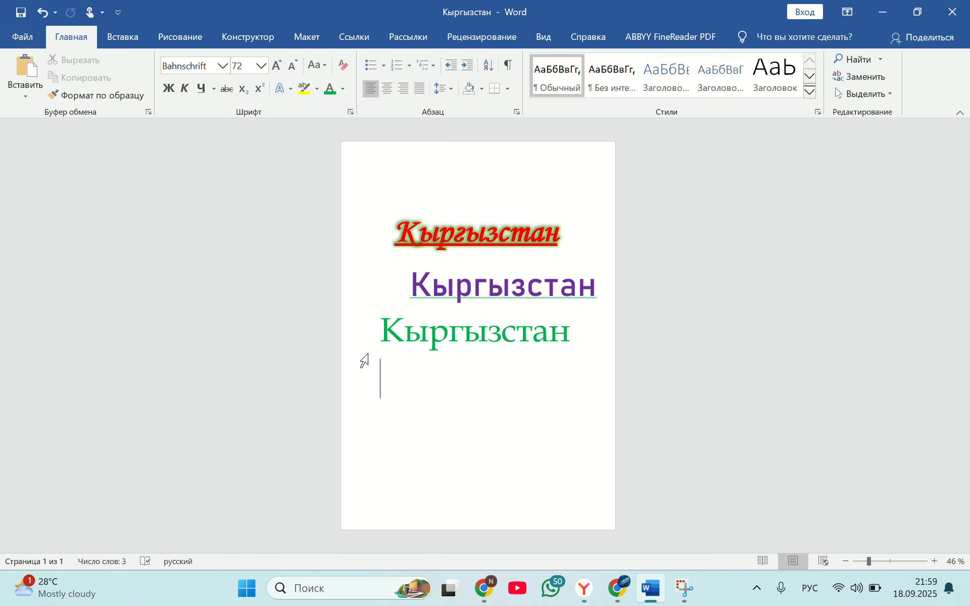
Step: Minimise the document window and move the saved "Кыргызстан" file to an empty area of the desktop, beyond the Word shortcut copy
click(881, 12)
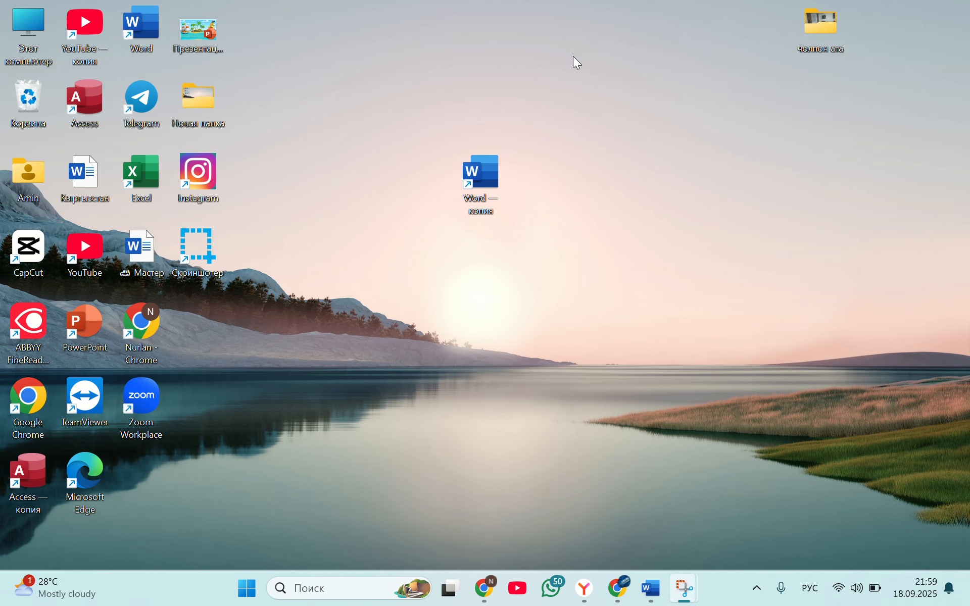
drag(94, 176, 788, 144)
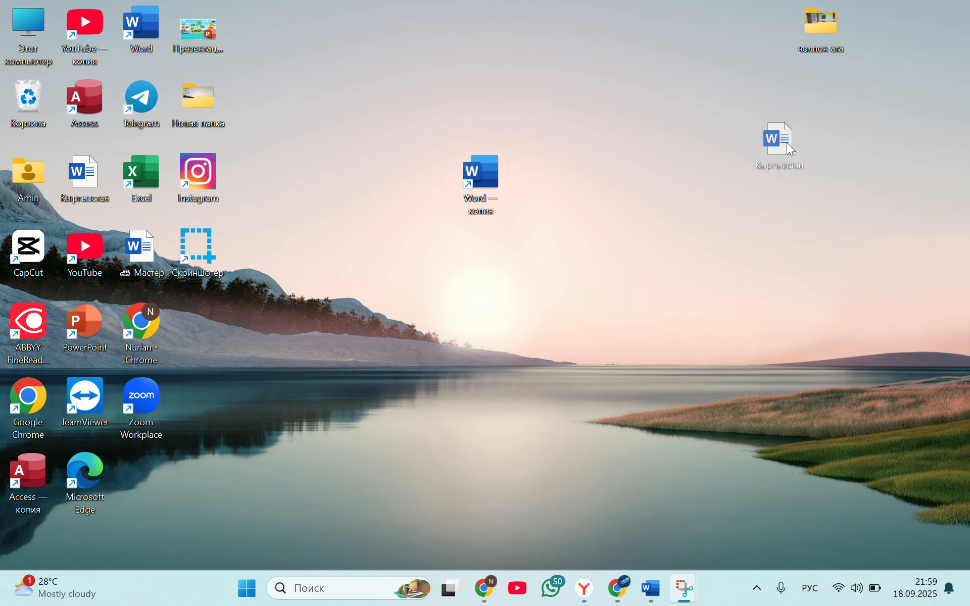
drag(727, 148, 726, 149)
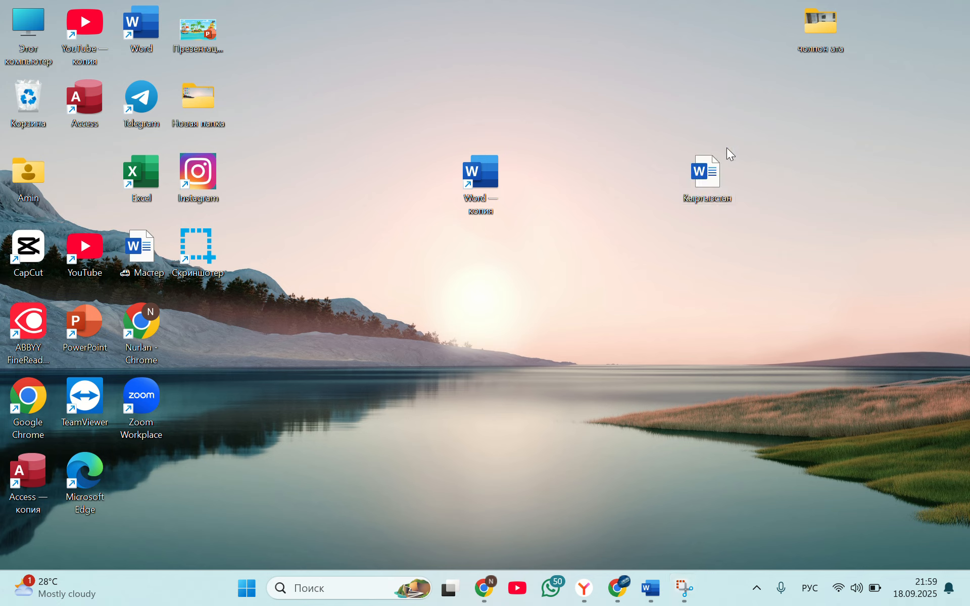